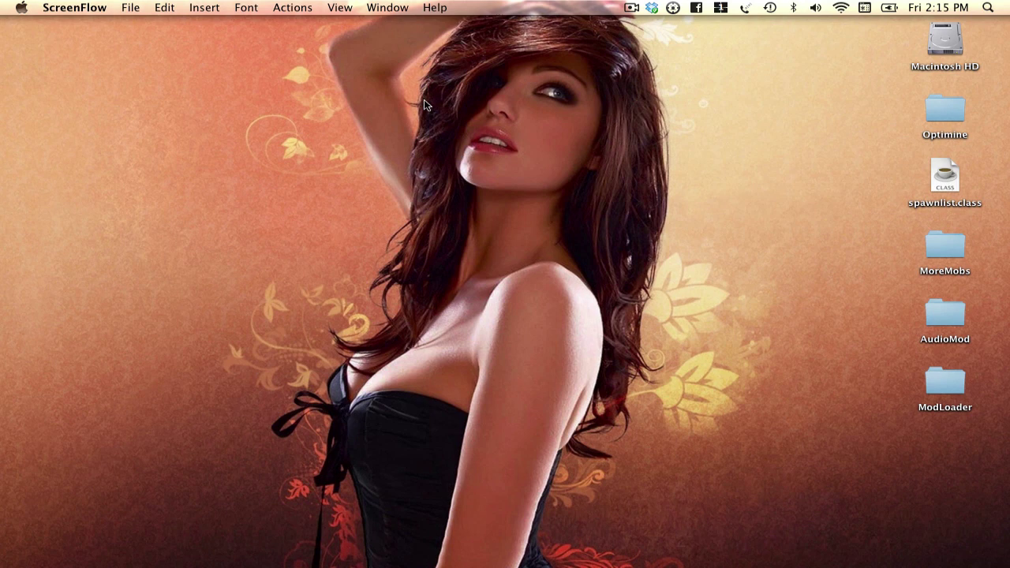
Create a new folder on the desktop and name it backup.
right_click(503, 204)
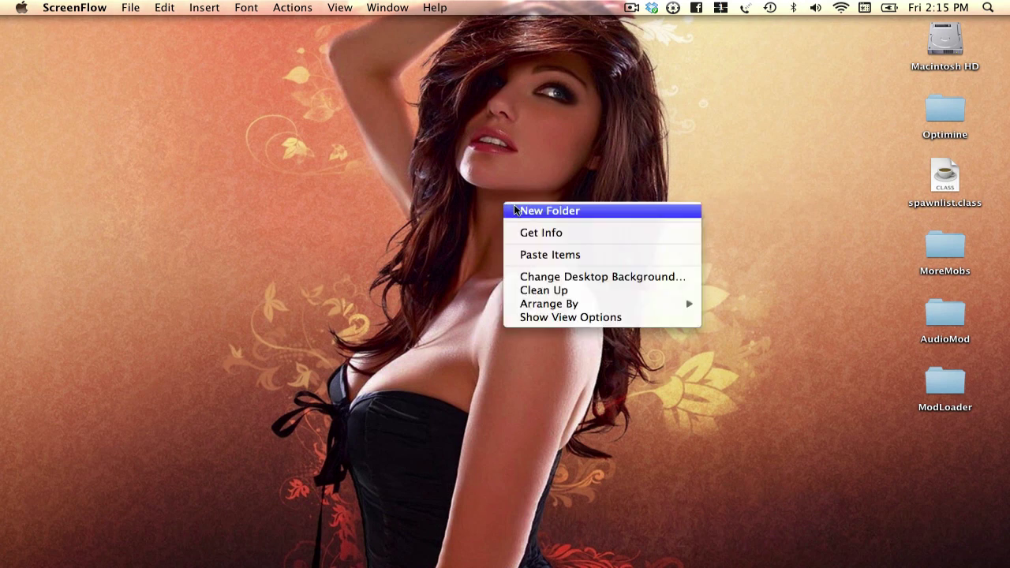
left_click(514, 208)
left_click(498, 232)
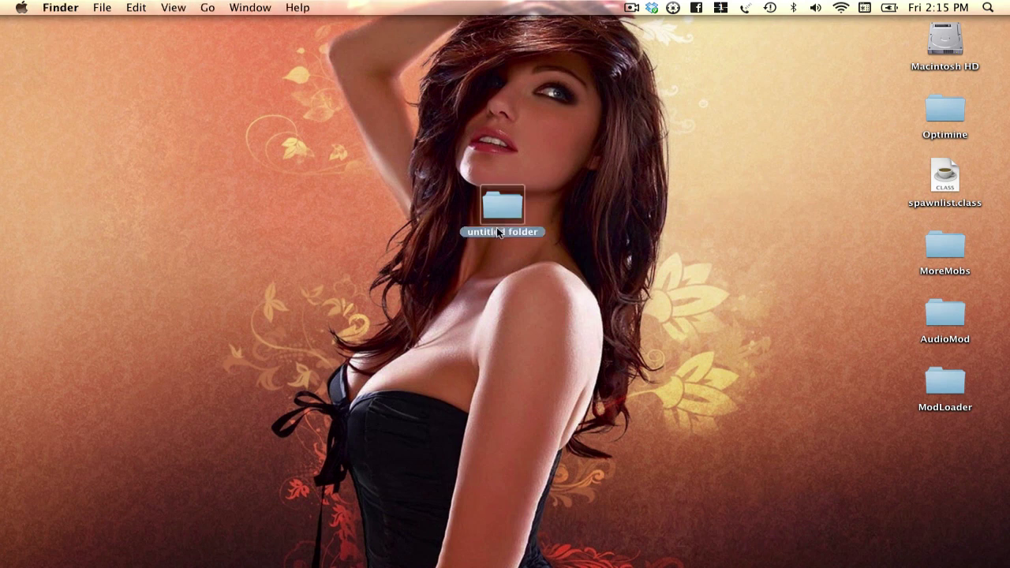
key("Return")
type("backup")
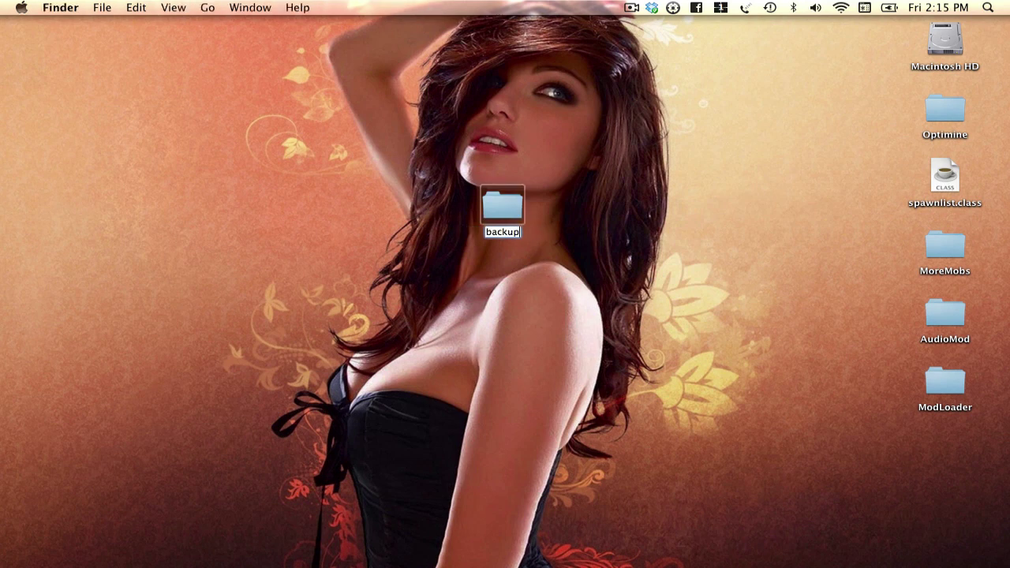
key("Return")
left_click(644, 239)
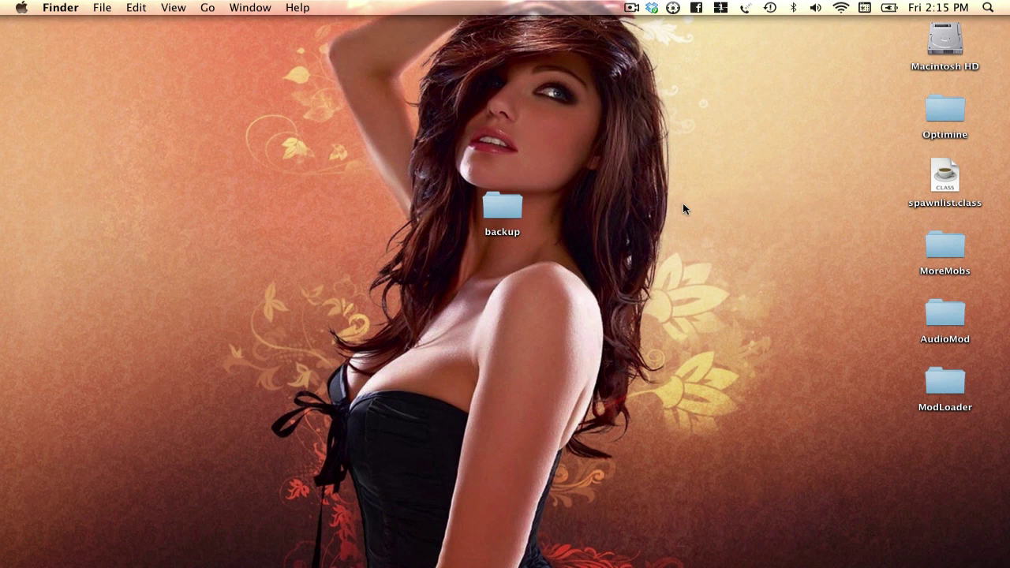
Open the minecraft folder inside Application Support in the home folder's Library.
double_click(946, 41)
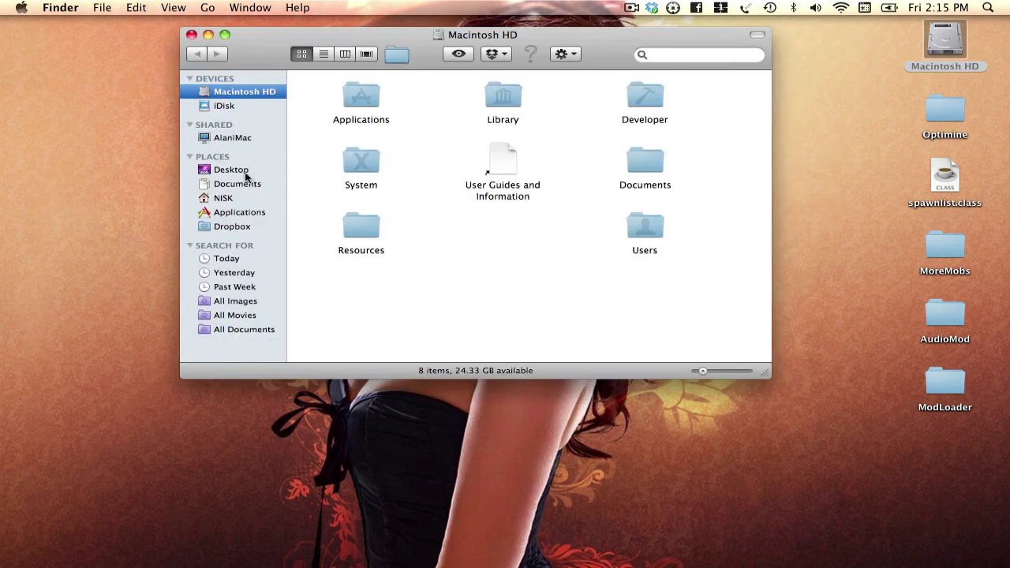
left_click(223, 198)
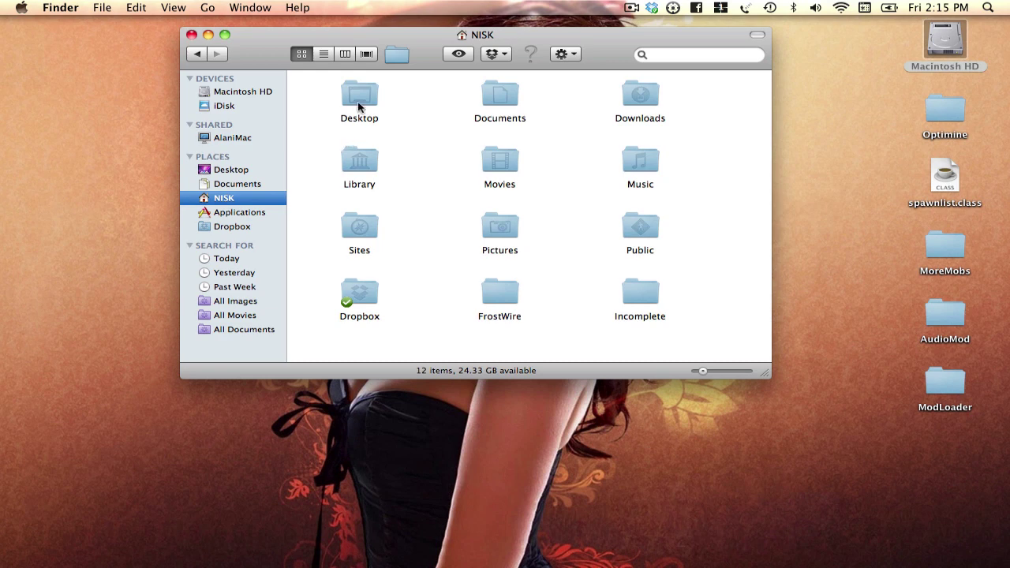
double_click(353, 159)
double_click(365, 101)
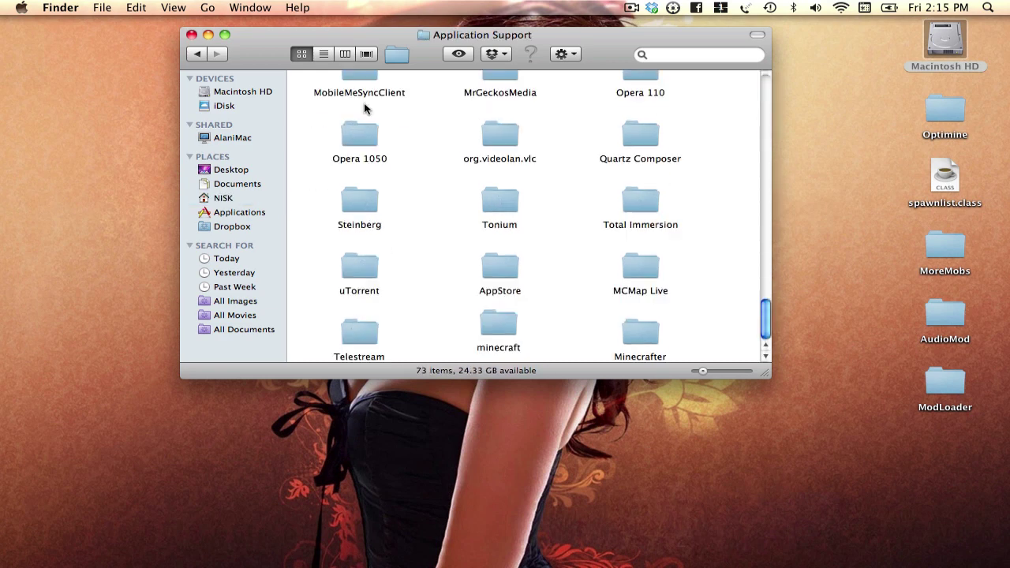
left_click(497, 319)
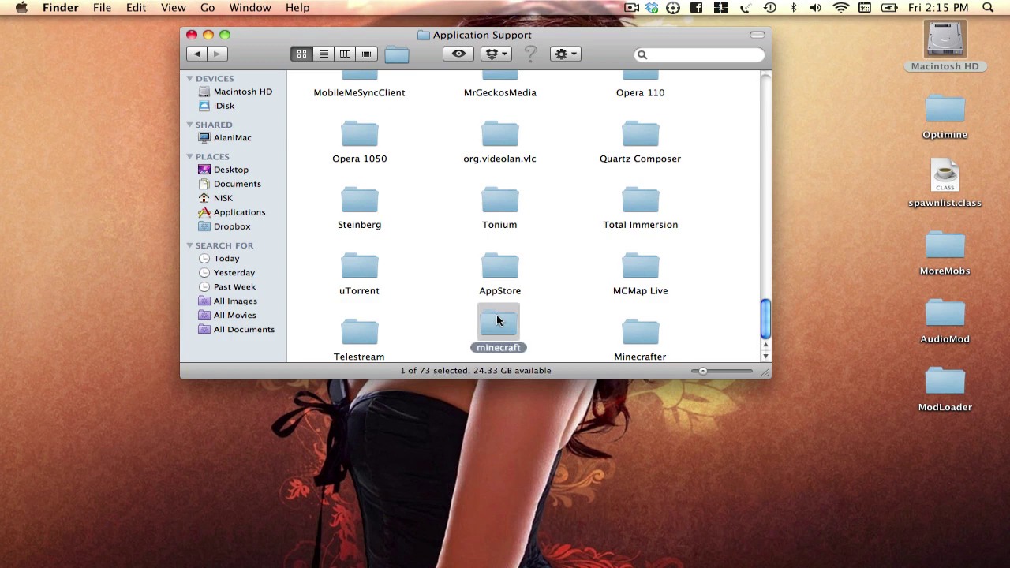
left_click_drag(497, 319, 443, 245)
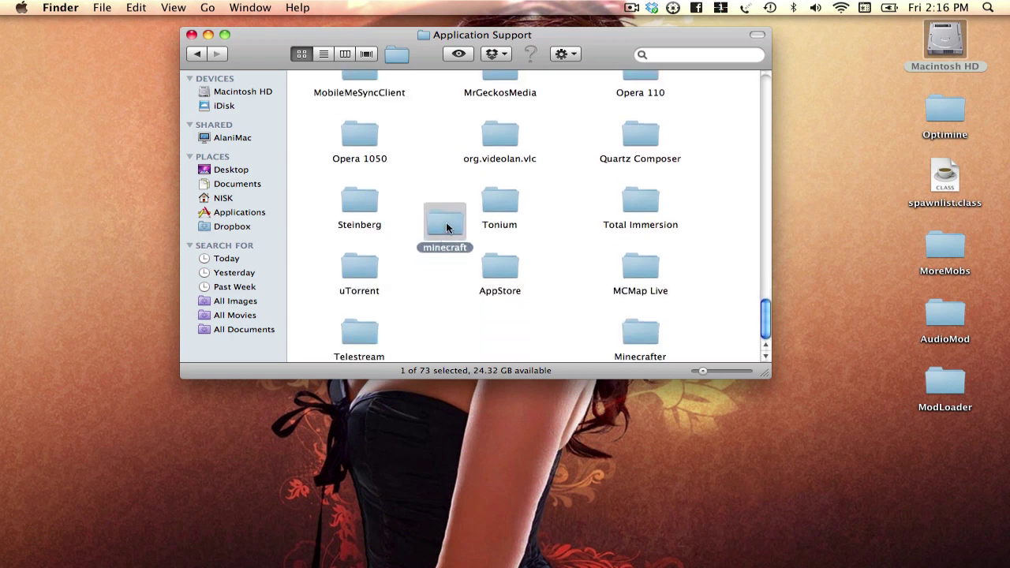
double_click(447, 227)
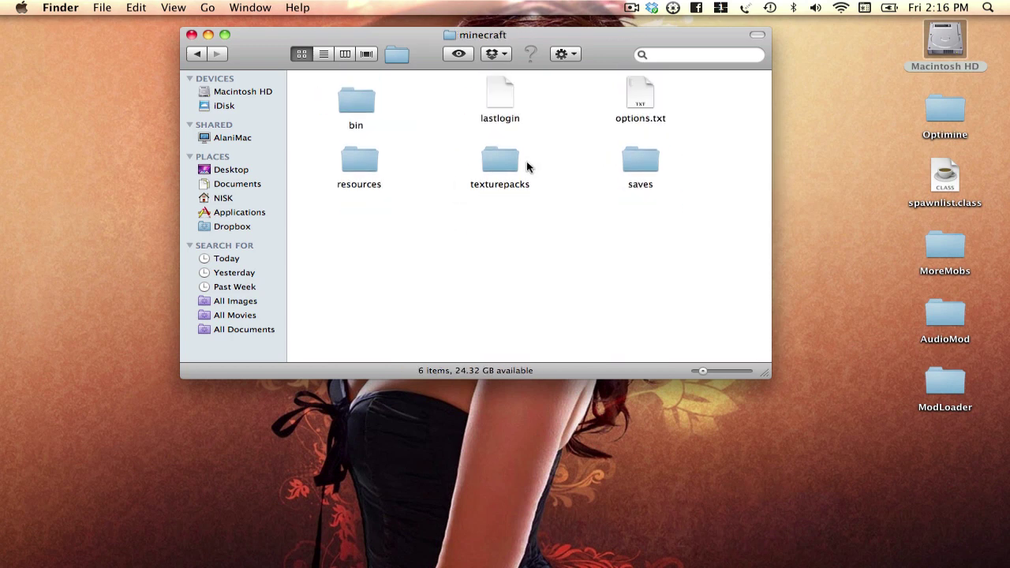
Copy the entire contents of the minecraft folder into the backup folder on the desktop, then close the backup folder's window.
left_click(649, 167)
key("super+a")
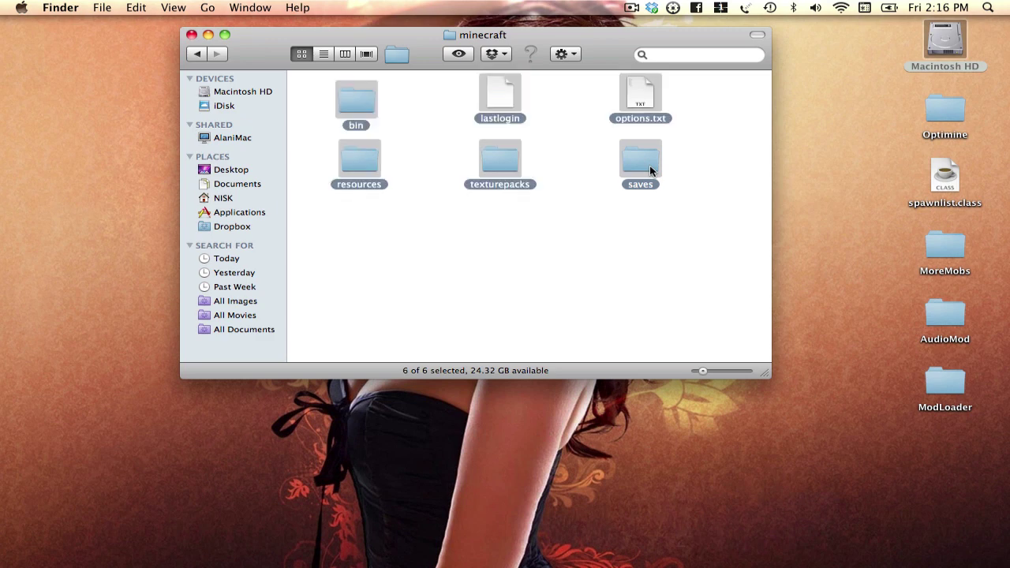
left_click_drag(622, 35, 542, 257)
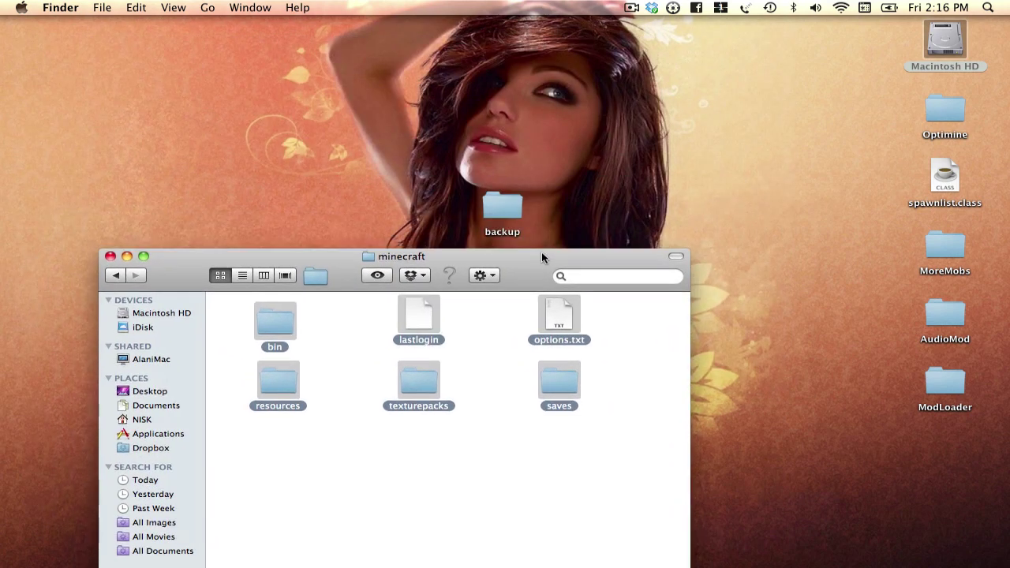
right_click(431, 315)
left_click(461, 434)
double_click(502, 207)
right_click(490, 125)
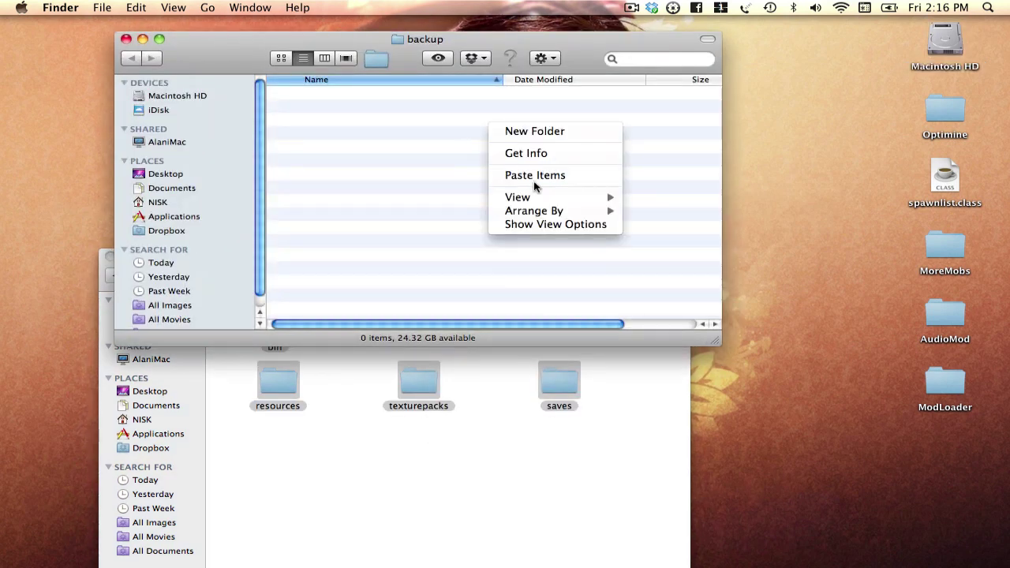
left_click(534, 185)
right_click(535, 181)
left_click(573, 231)
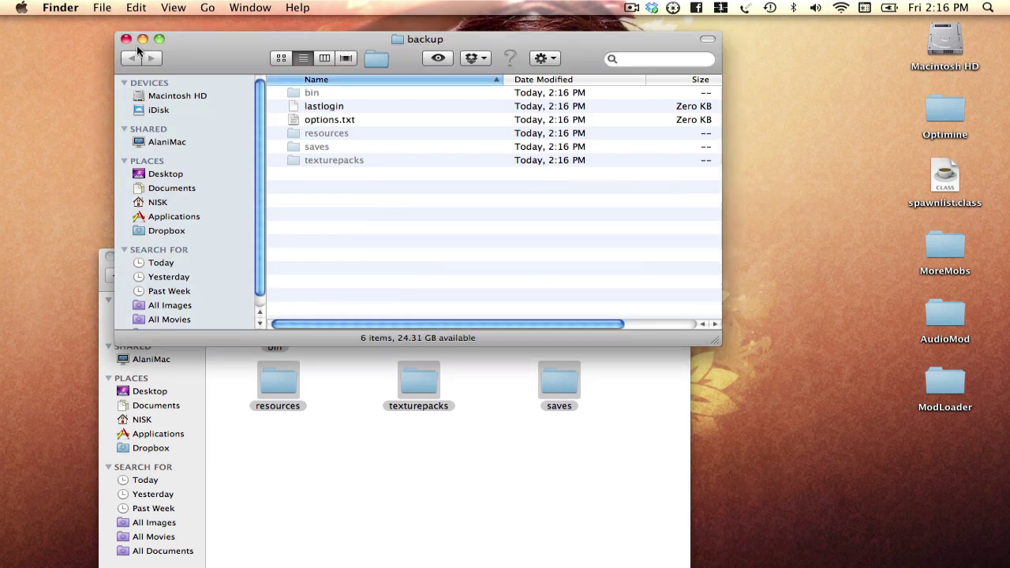
left_click(126, 40)
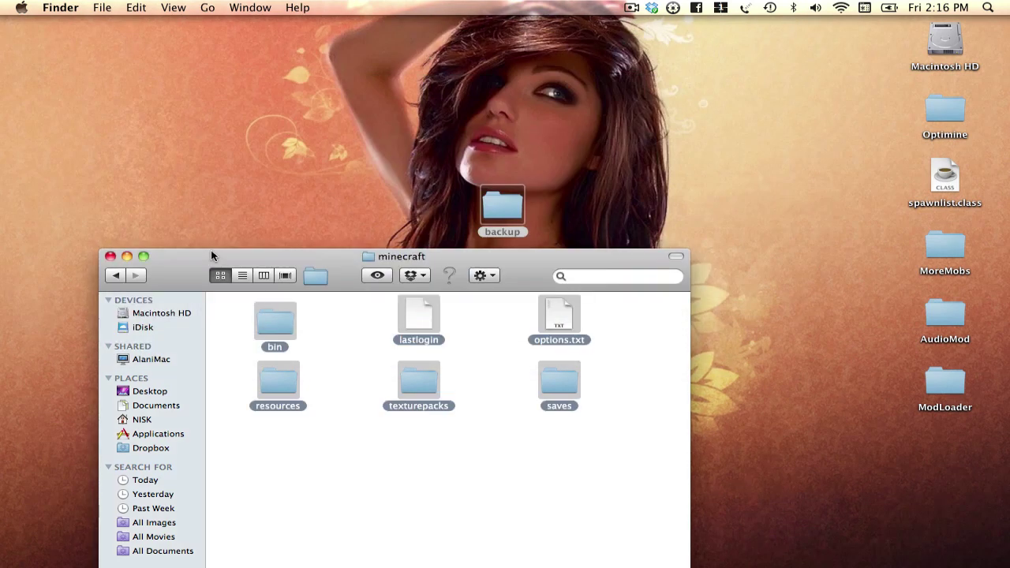
Extract minecraft.jar in the minecraft bin folder with Archive Utility and place the extracted folder in an empty spot beside natives.
left_click_drag(203, 258, 284, 96)
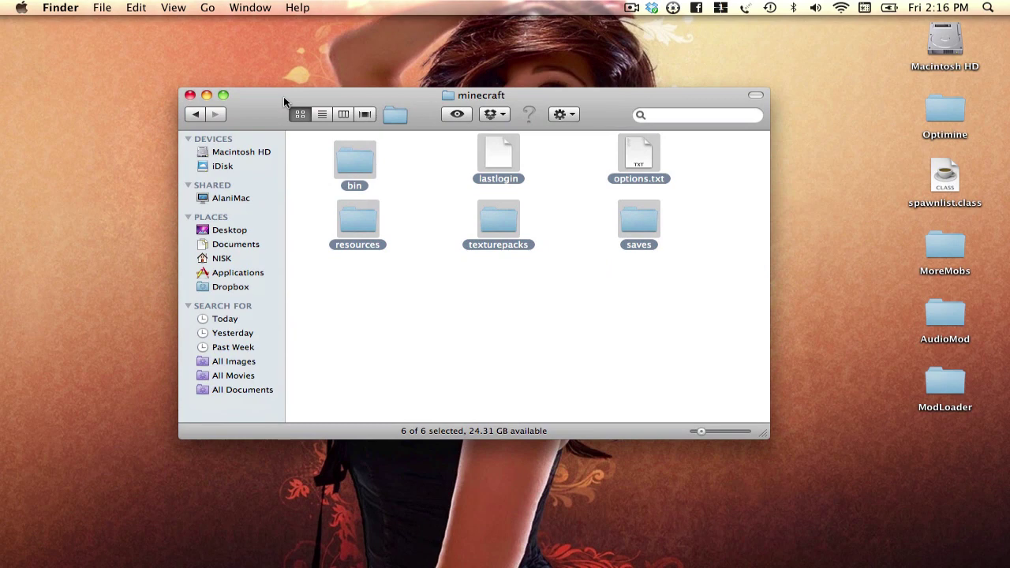
left_click(412, 211)
double_click(355, 158)
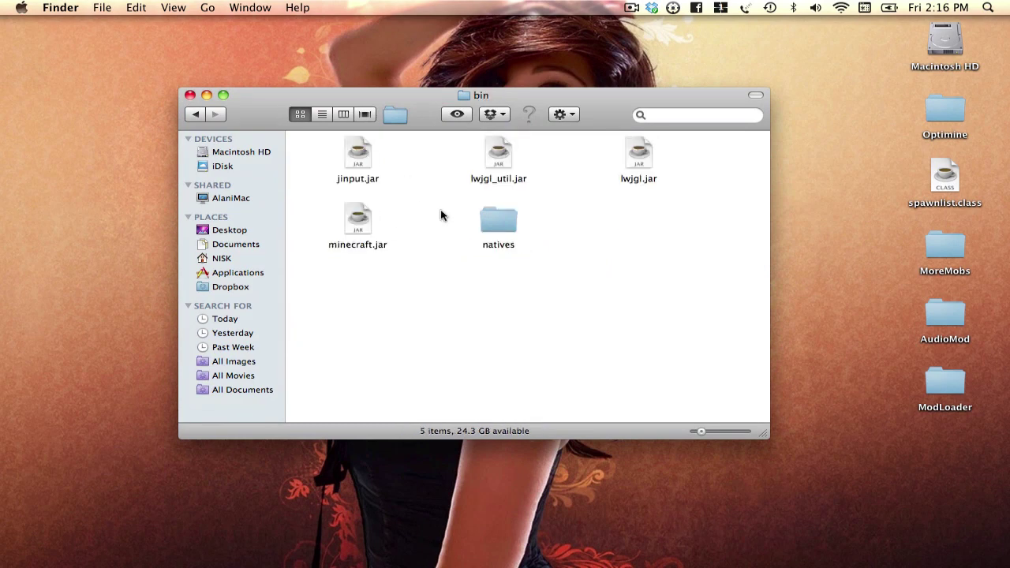
right_click(359, 229)
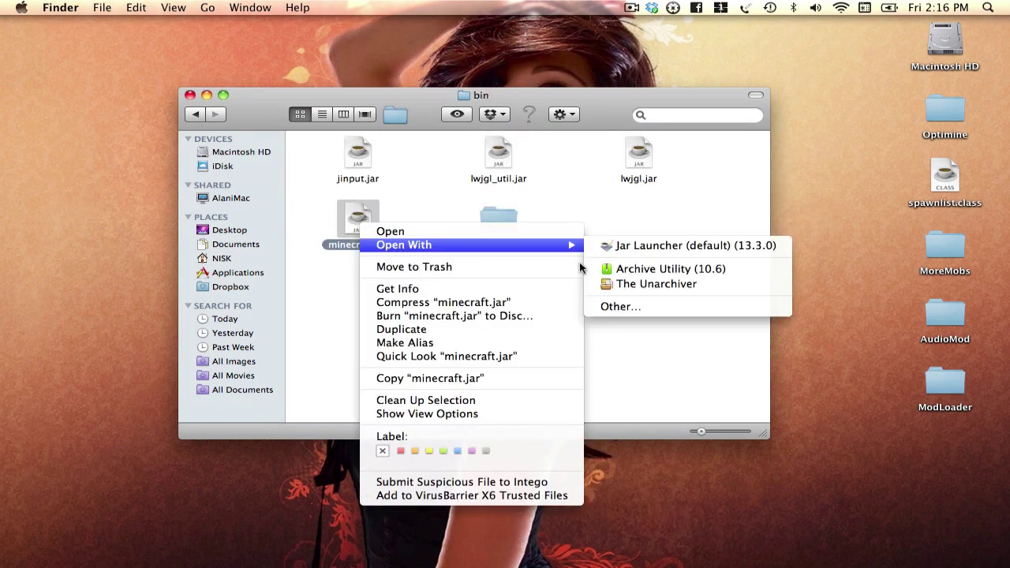
mouse_move(537, 249)
left_click(649, 269)
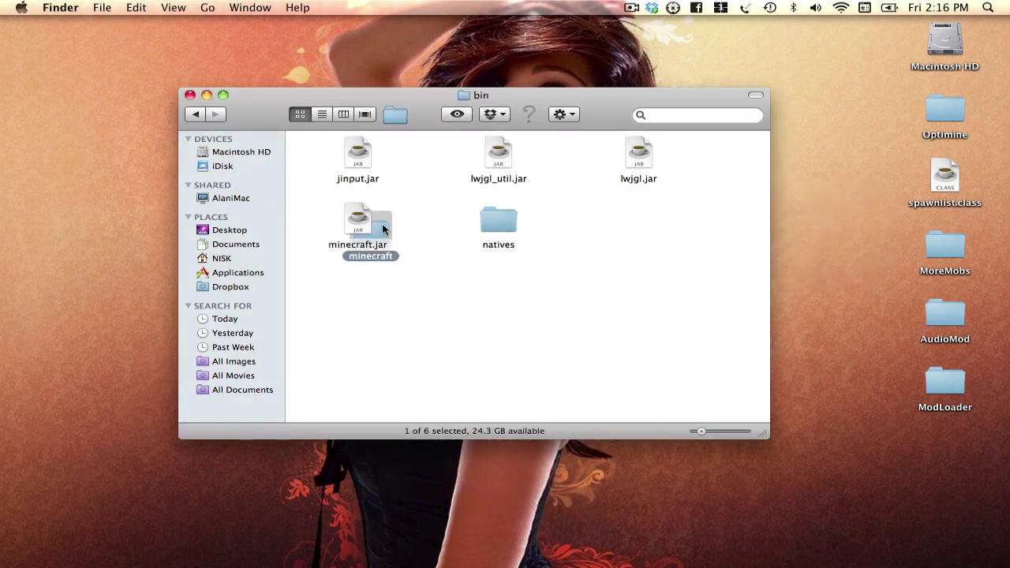
left_click_drag(383, 223, 639, 226)
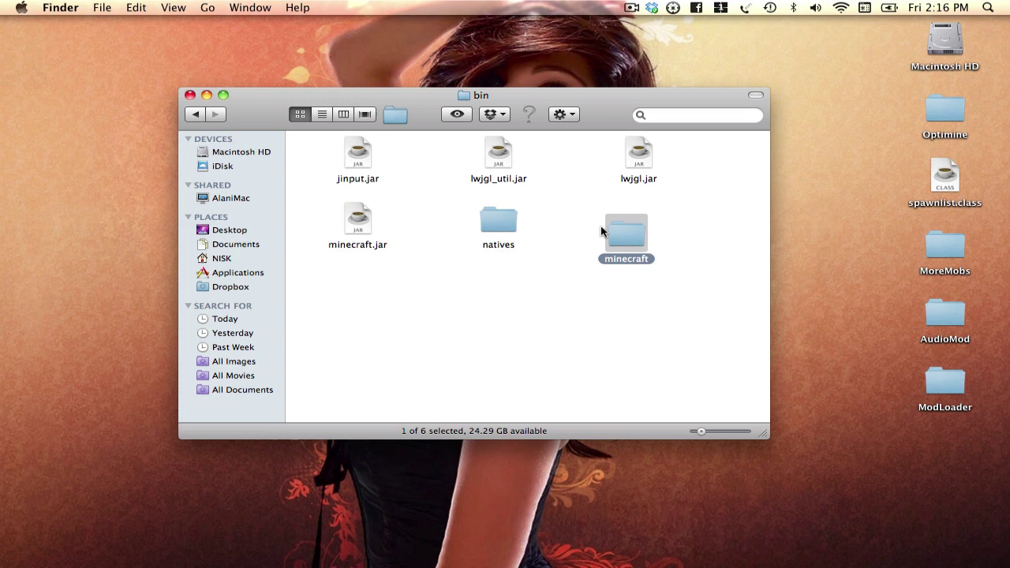
Rename the original minecraft.jar file to minecraftbu.jar.
left_click(370, 248)
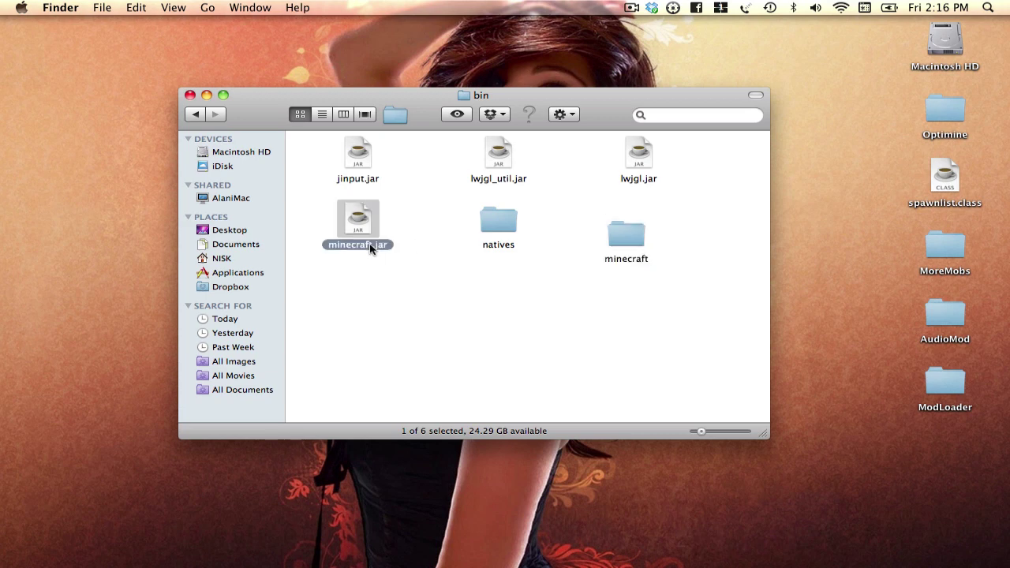
left_click(370, 243)
type("bu")
left_click(584, 277)
Rename the extracted minecraft folder to minecraft.jar, accepting the added extension.
left_click(635, 260)
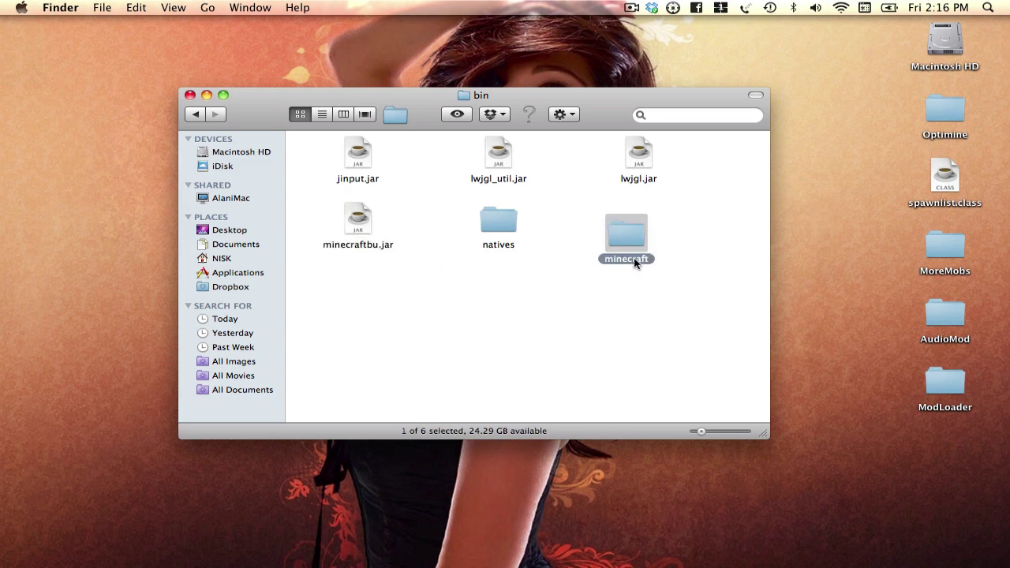
left_click(635, 259)
key("Right")
type(".jar")
key("Return")
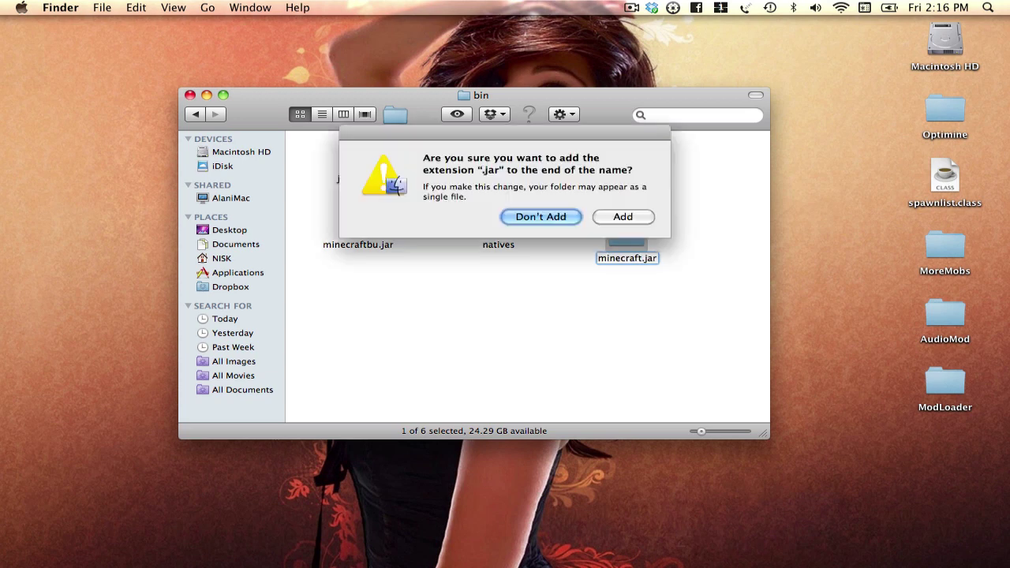
left_click(617, 213)
left_click(670, 246)
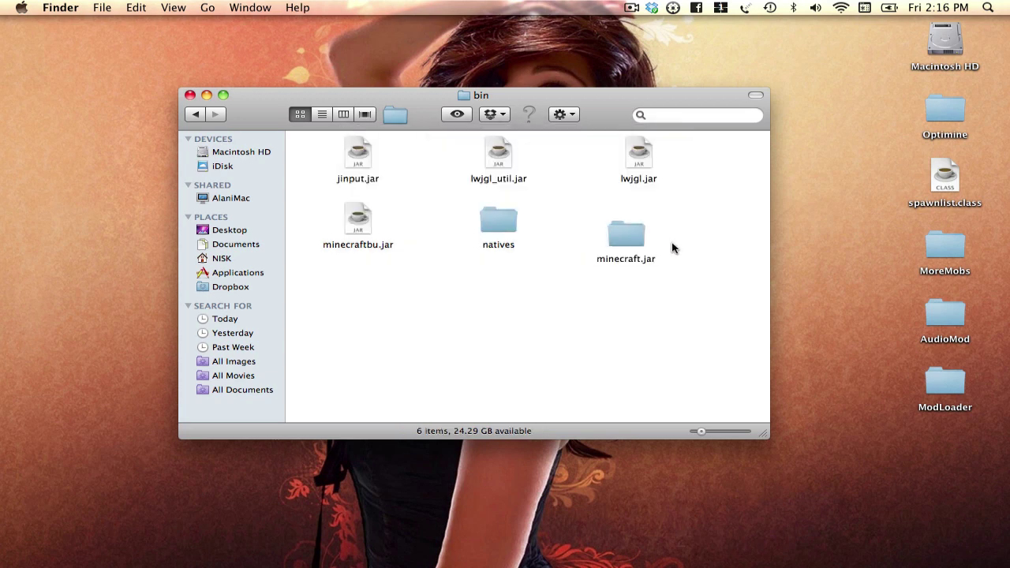
Open the minecraft.jar folder as a list sorted by kind and move its META-INF folder to the Trash.
double_click(615, 244)
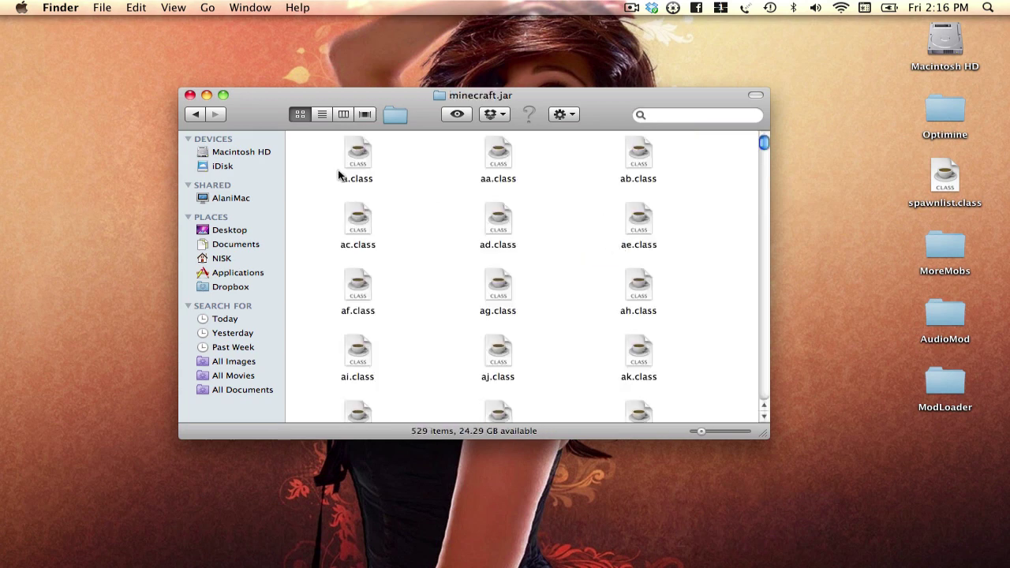
left_click(322, 115)
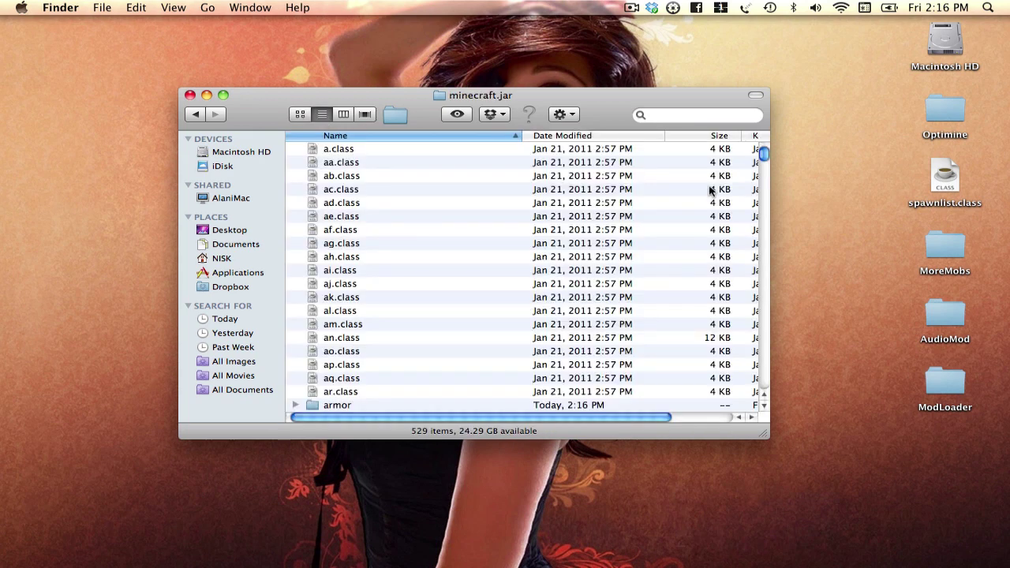
left_click(709, 135)
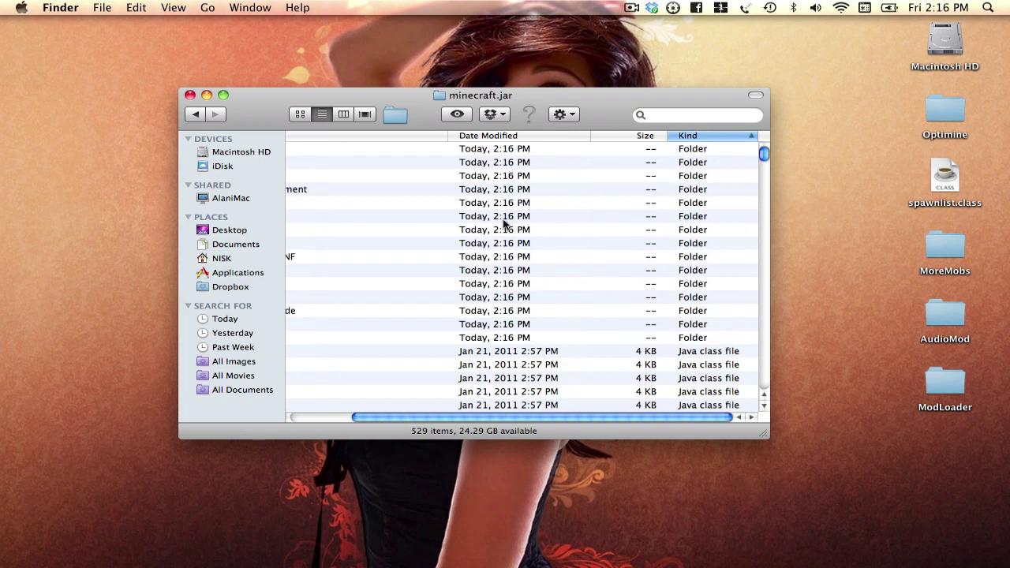
right_click(365, 258)
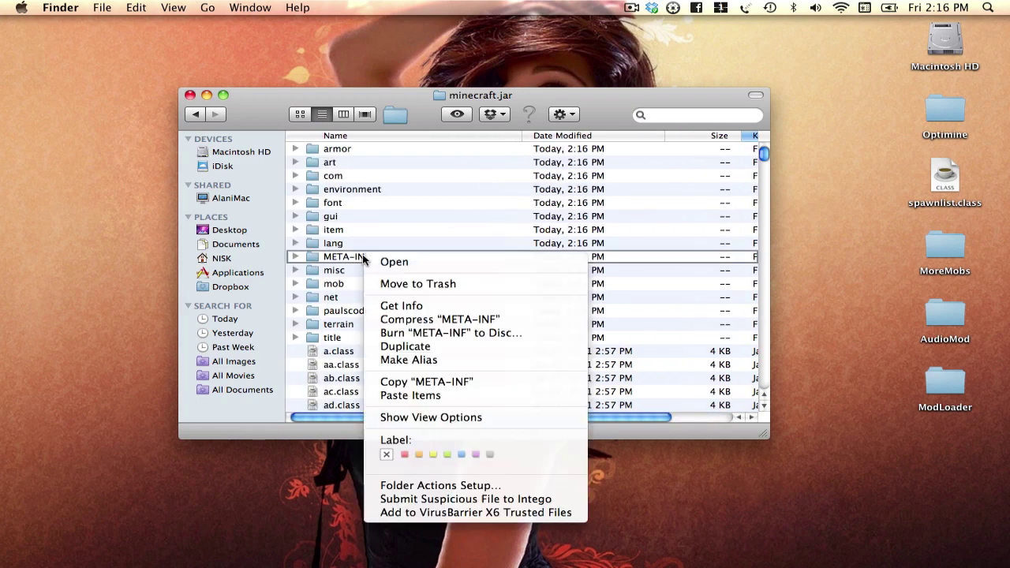
left_click(402, 287)
scroll(462, 282, "down", 10)
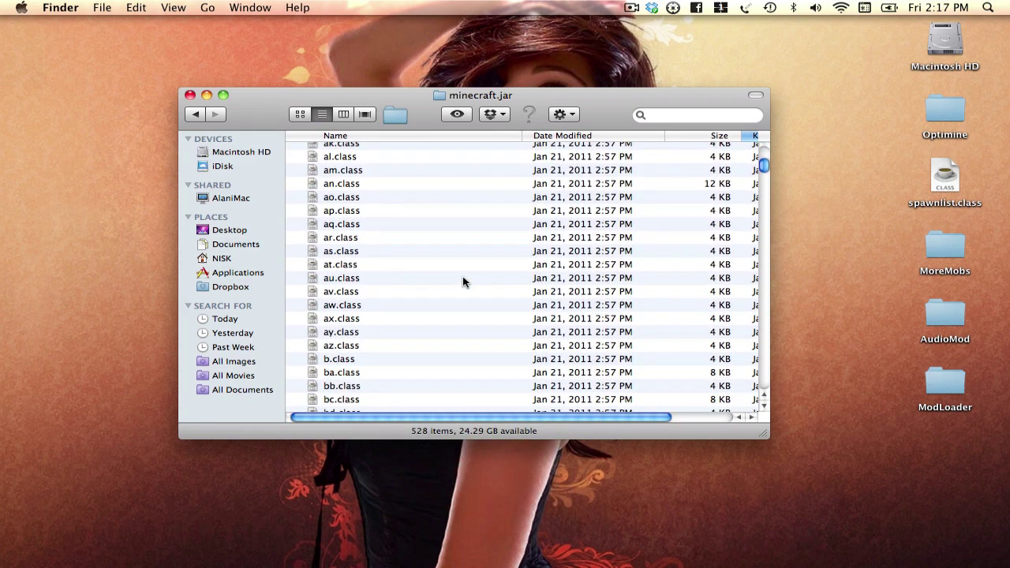
left_click(831, 135)
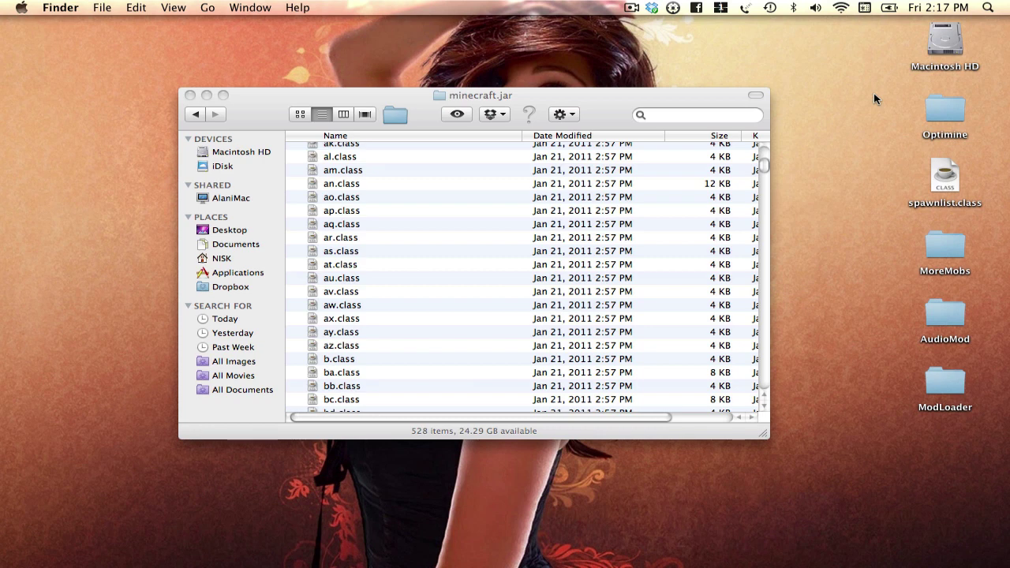
left_click(941, 111)
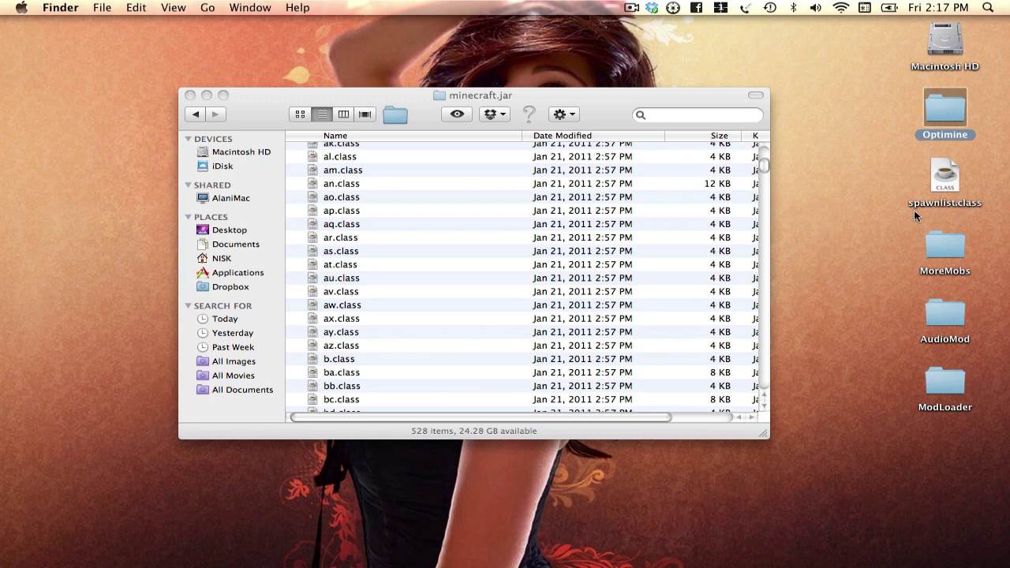
left_click(948, 246)
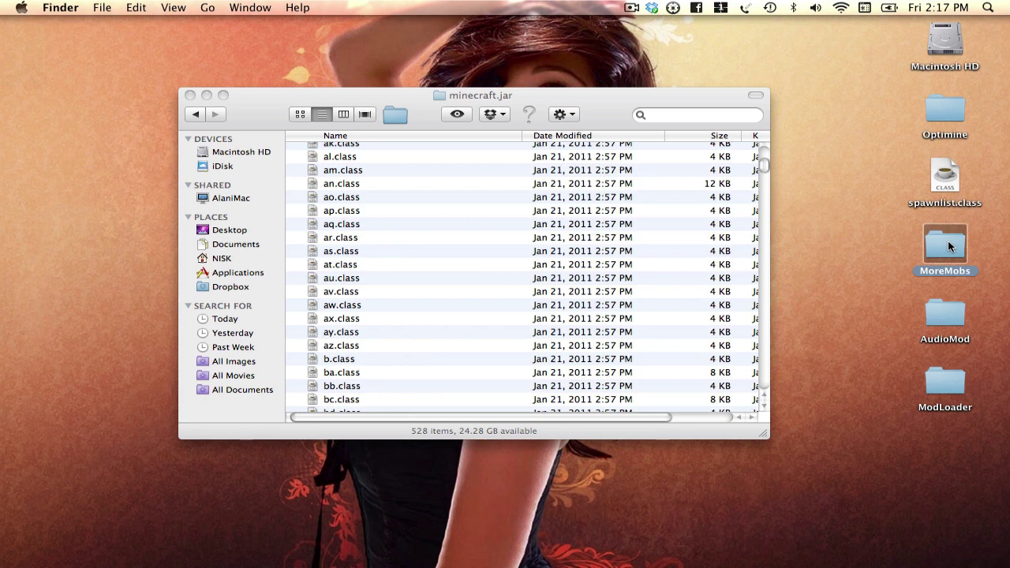
Move all class files from the ModLoader desktop folder into minecraft.jar, replacing every duplicate, and close the ModLoader window.
double_click(944, 379)
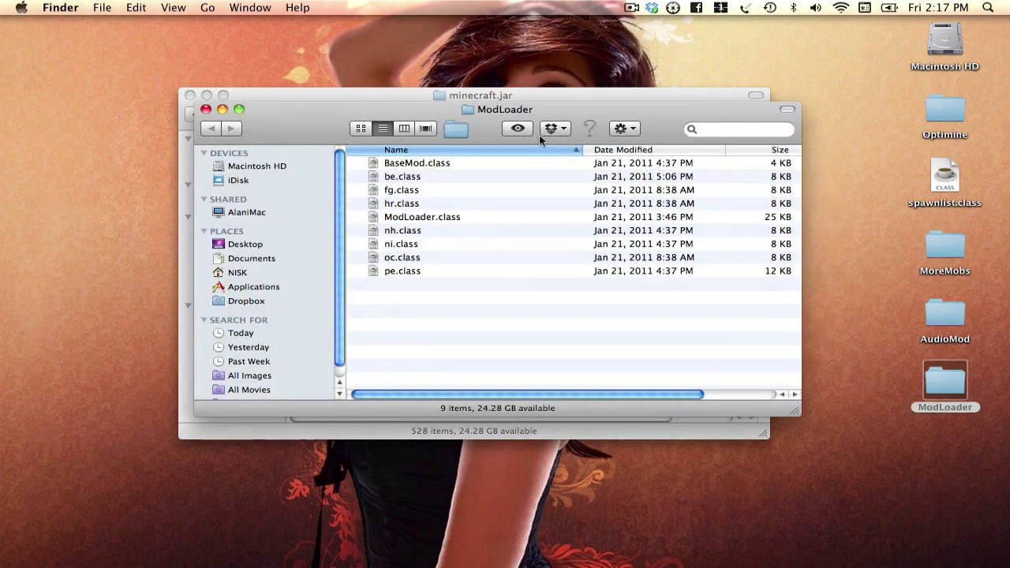
left_click_drag(556, 104, 749, 204)
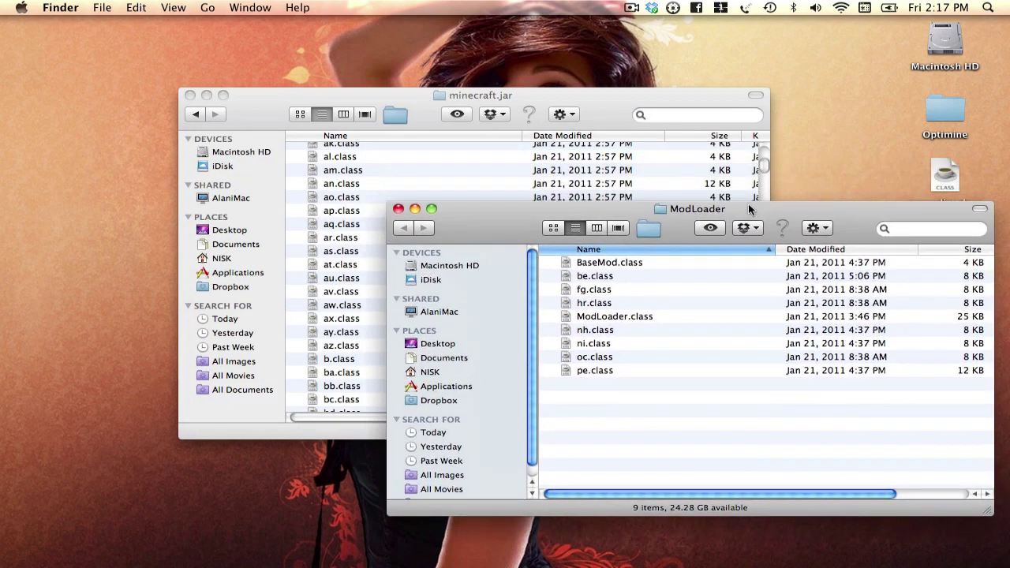
left_click(704, 276)
key("super+a")
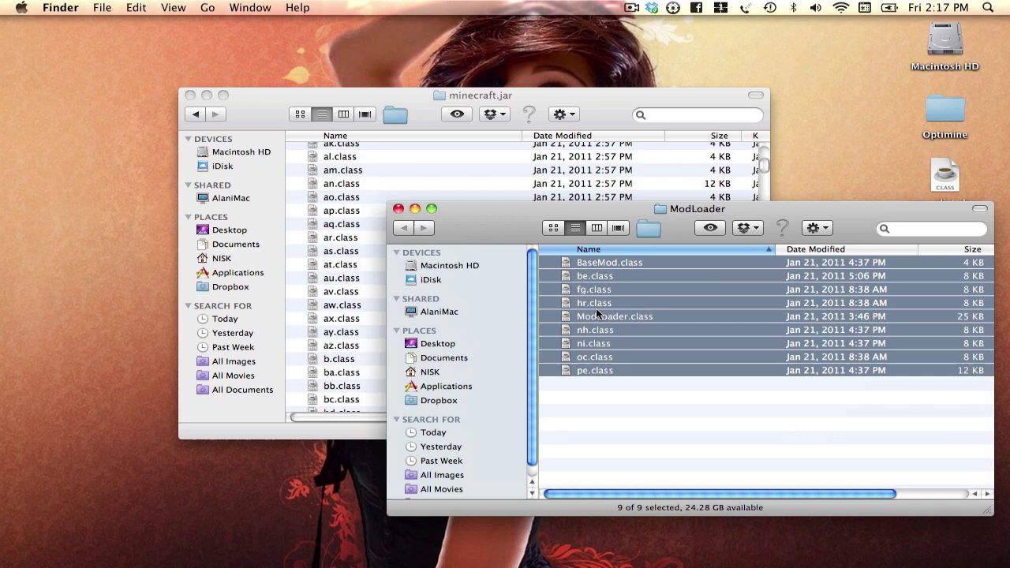
left_click_drag(596, 308, 334, 223)
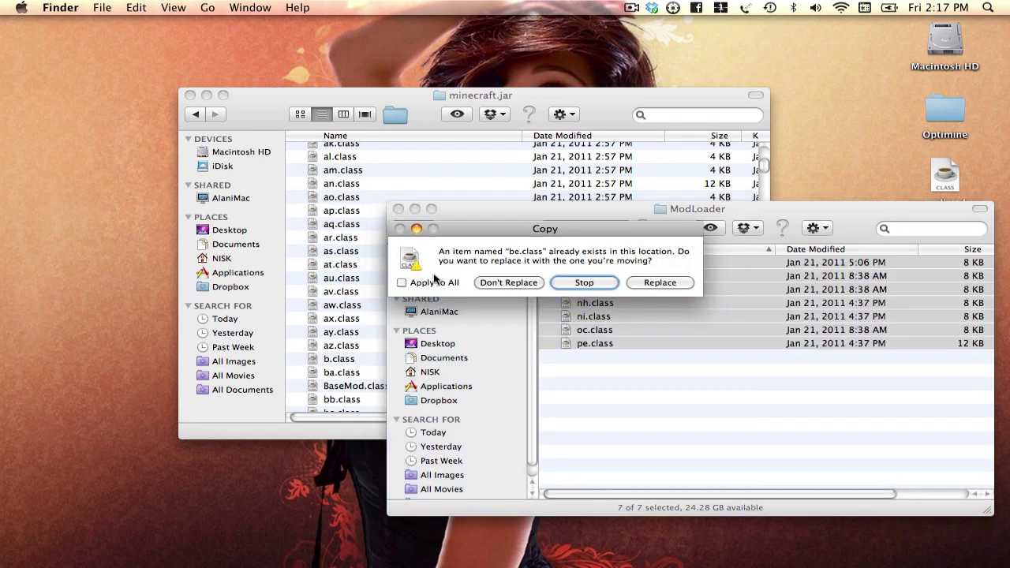
left_click(433, 283)
left_click(643, 283)
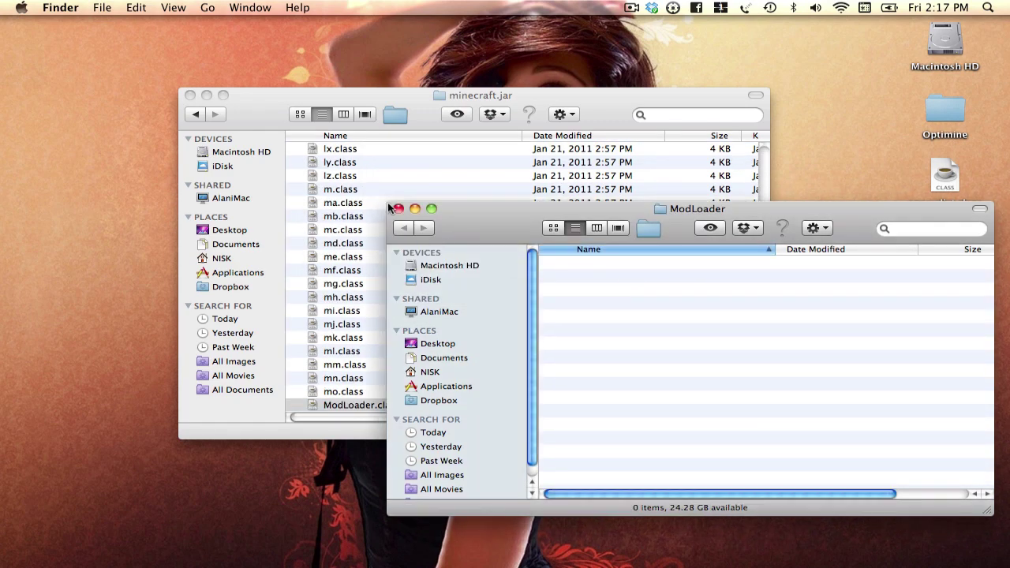
left_click(413, 213)
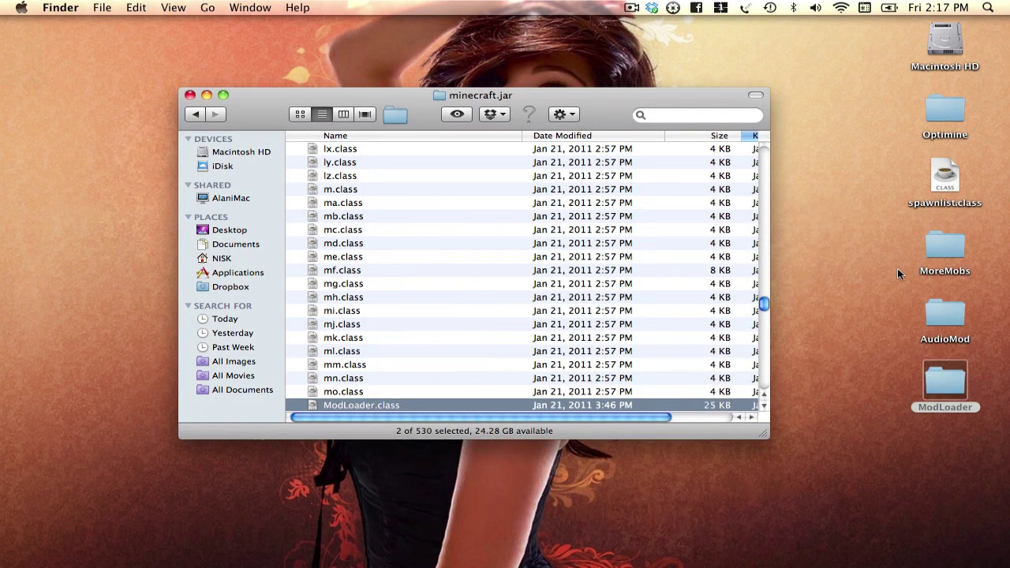
Open the AudioMod desktop folder and move sg.class into minecraft.jar, replacing the existing file.
left_click(942, 314)
double_click(942, 313)
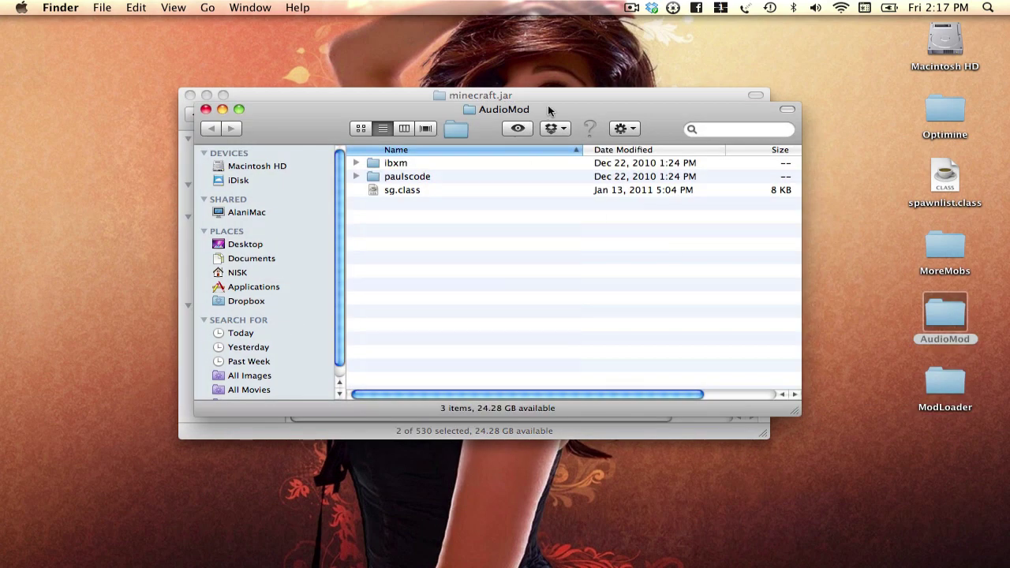
left_click_drag(550, 110, 722, 239)
scroll(440, 204, "up", 10)
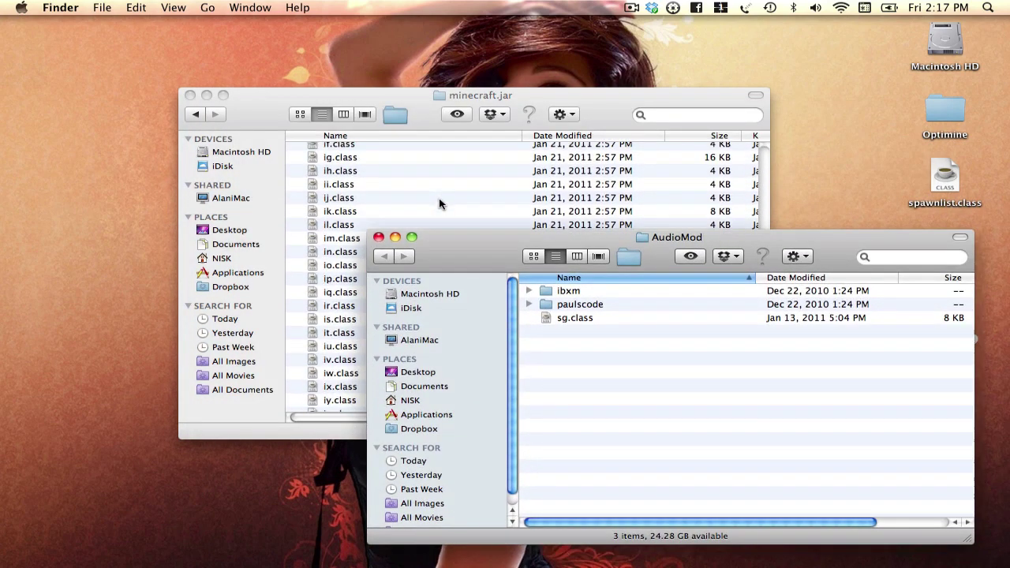
scroll(440, 203, "up", 15)
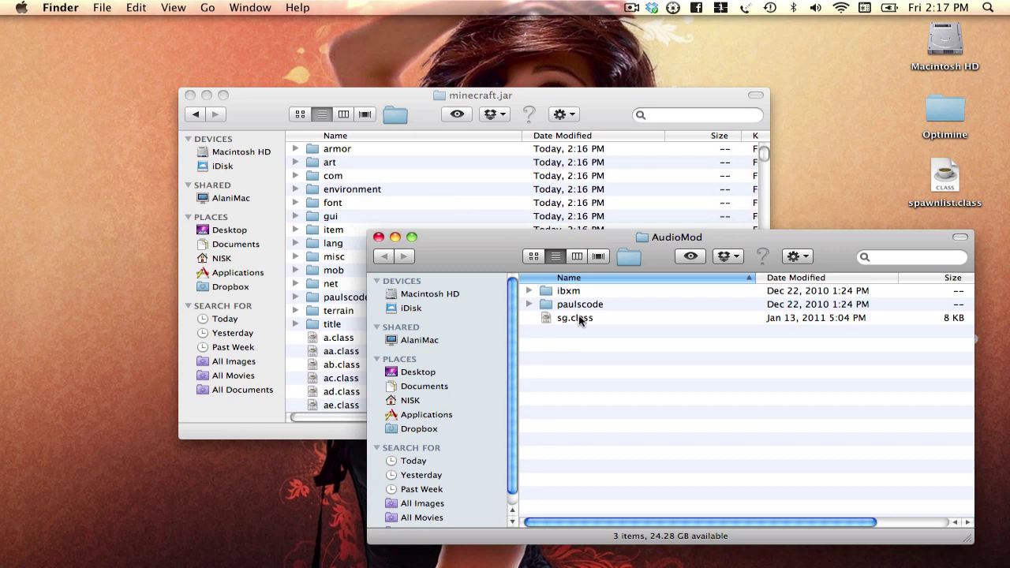
left_click_drag(579, 317, 354, 373)
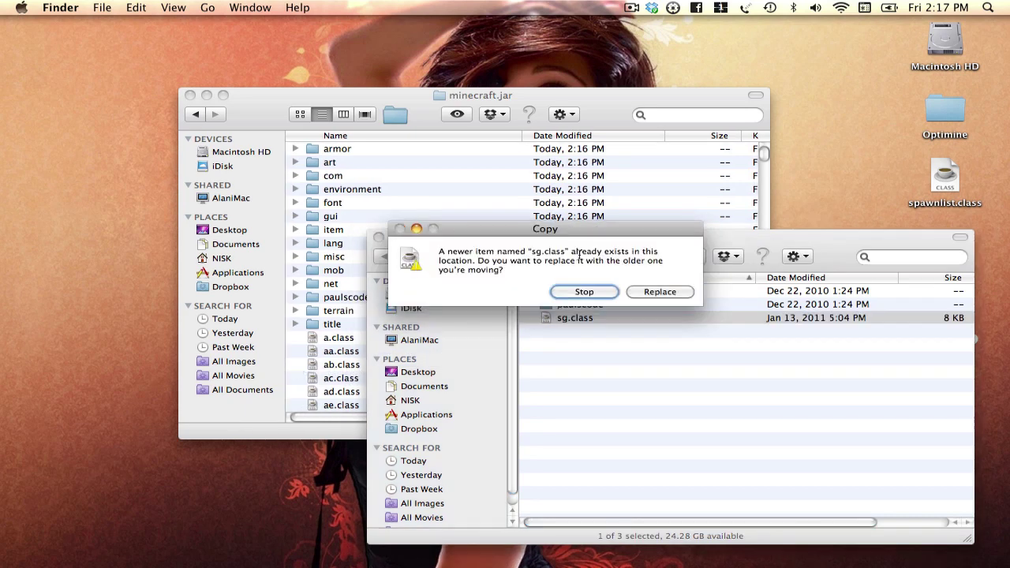
left_click(657, 293)
Move all class files from AudioMod's ibxm folder into the minecraft.jar folder.
double_click(584, 293)
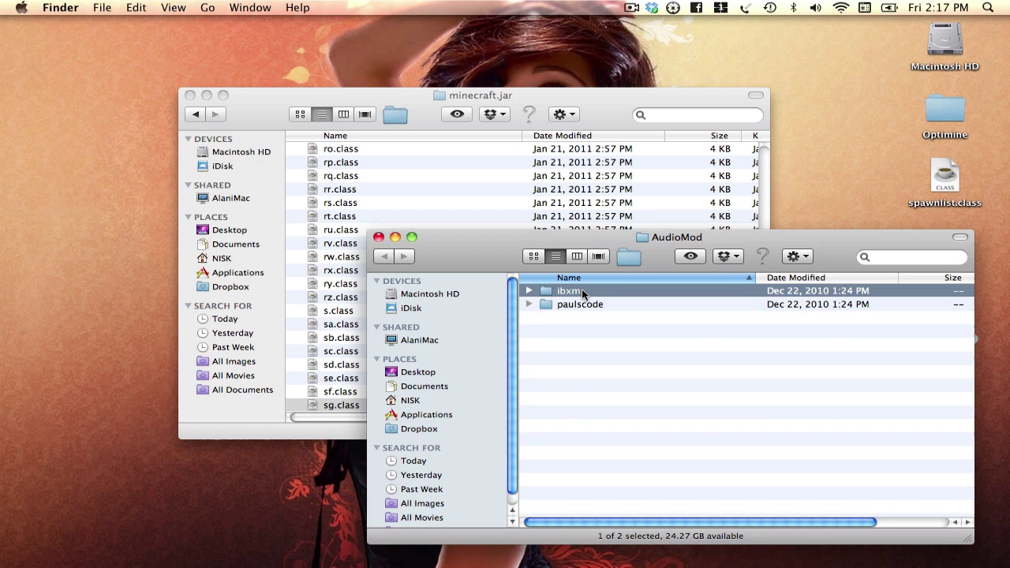
left_click(590, 332)
key("super+a")
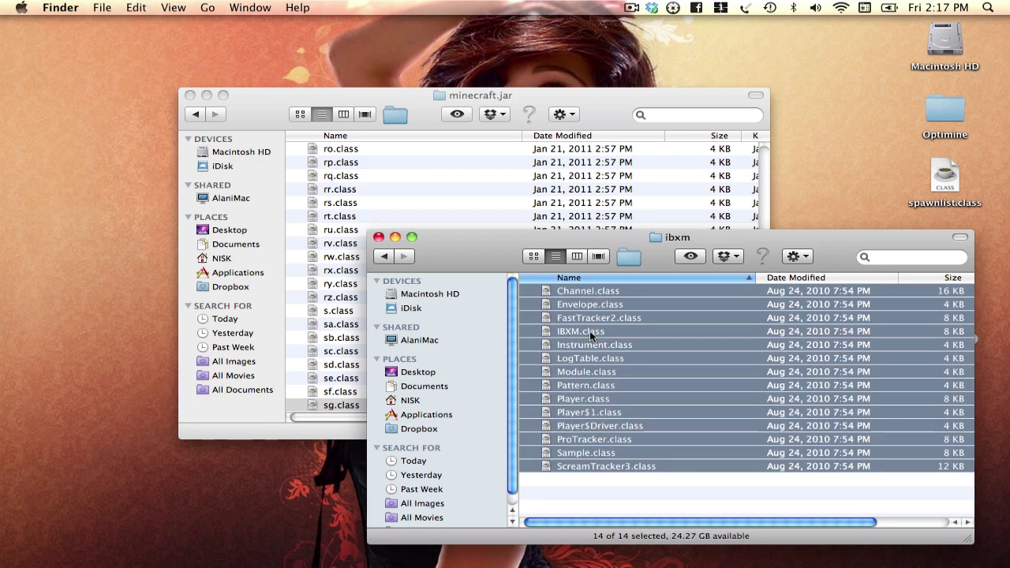
left_click_drag(590, 331, 340, 197)
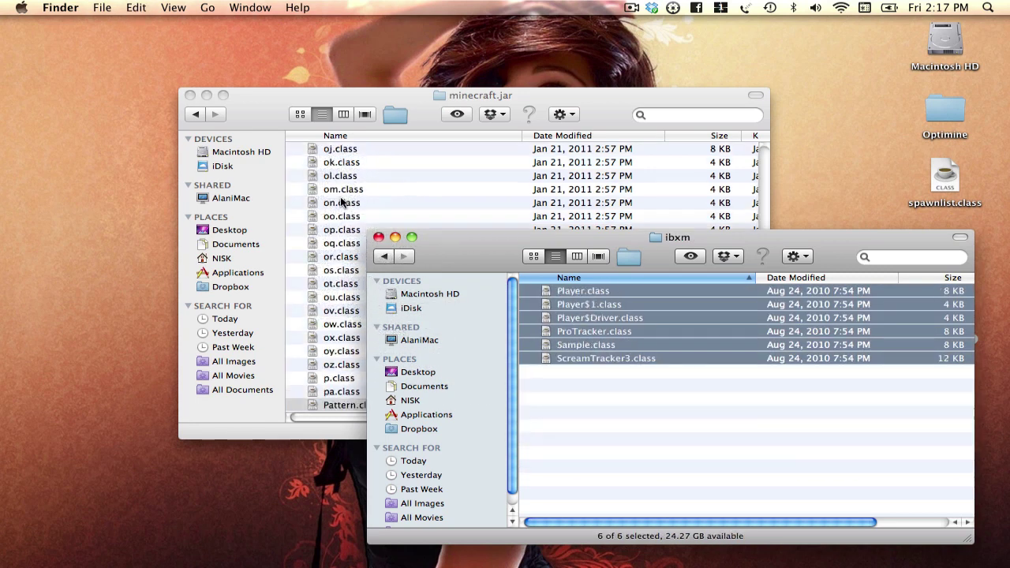
Open the codecs folder inside paulscode > sound in both AudioMod and minecraft.jar.
left_click(384, 256)
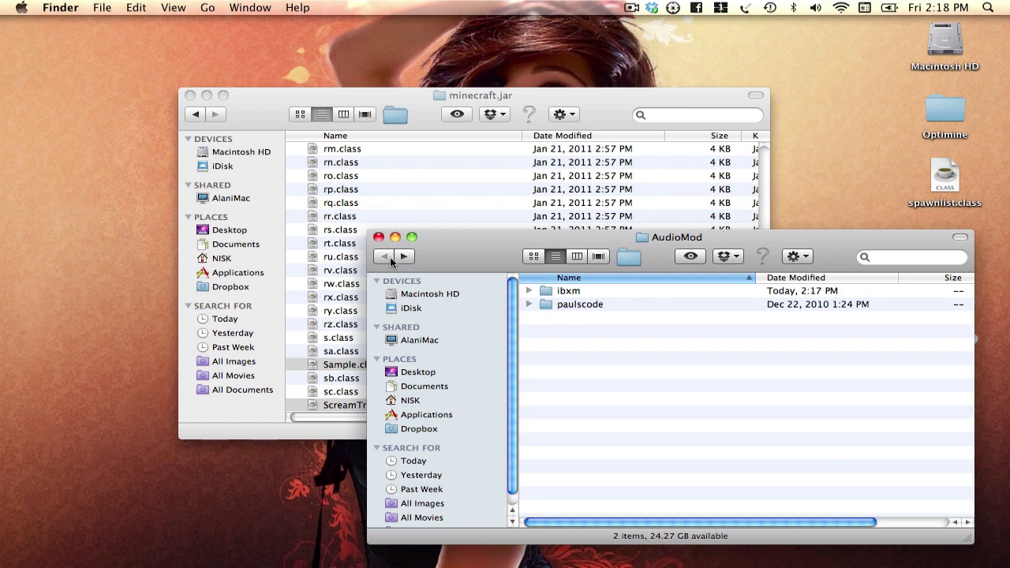
left_click(570, 303)
double_click(570, 303)
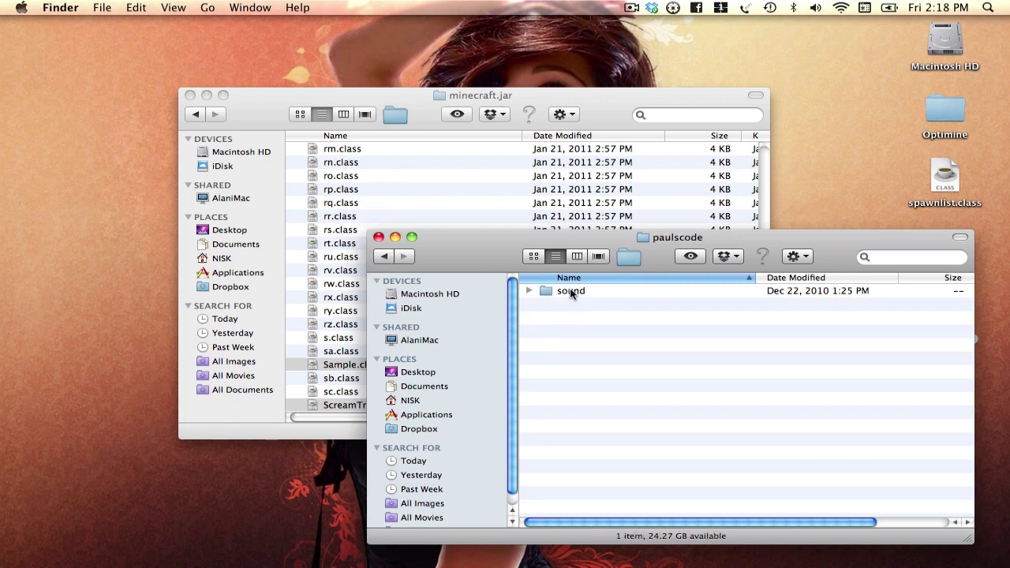
left_click(570, 290)
double_click(570, 290)
double_click(570, 291)
scroll(543, 189, "up", 20)
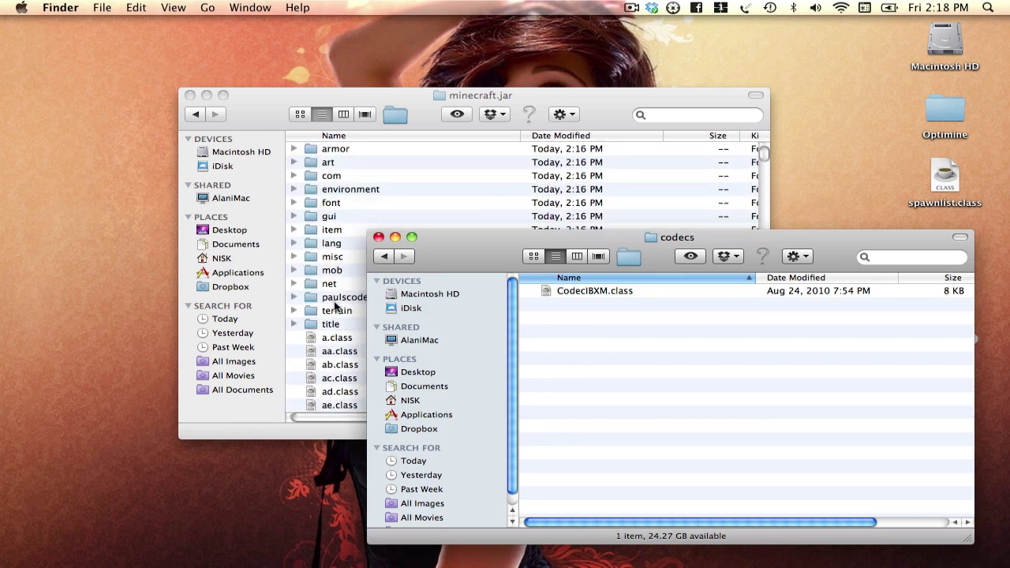
double_click(334, 299)
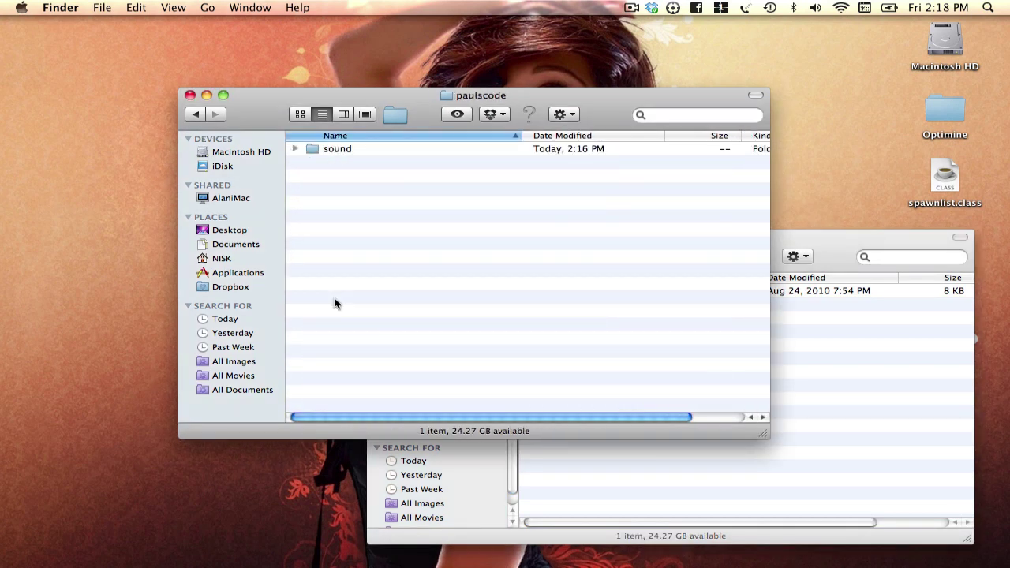
double_click(360, 148)
double_click(357, 162)
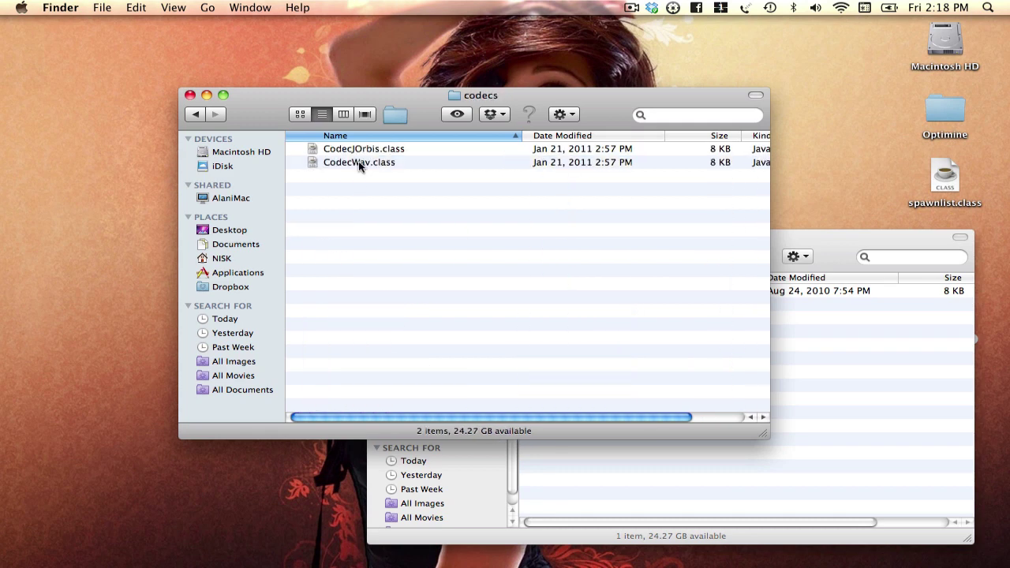
Move CodecIBXM.class from AudioMod's codecs folder into minecraft.jar's codecs folder and close the AudioMod window.
left_click(852, 451)
left_click(607, 293)
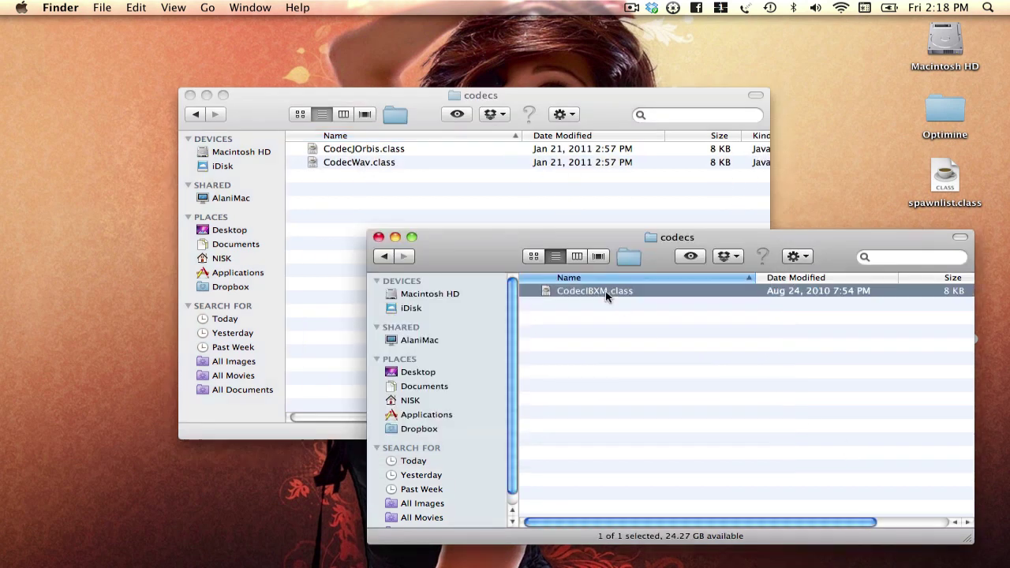
left_click_drag(586, 280, 487, 191)
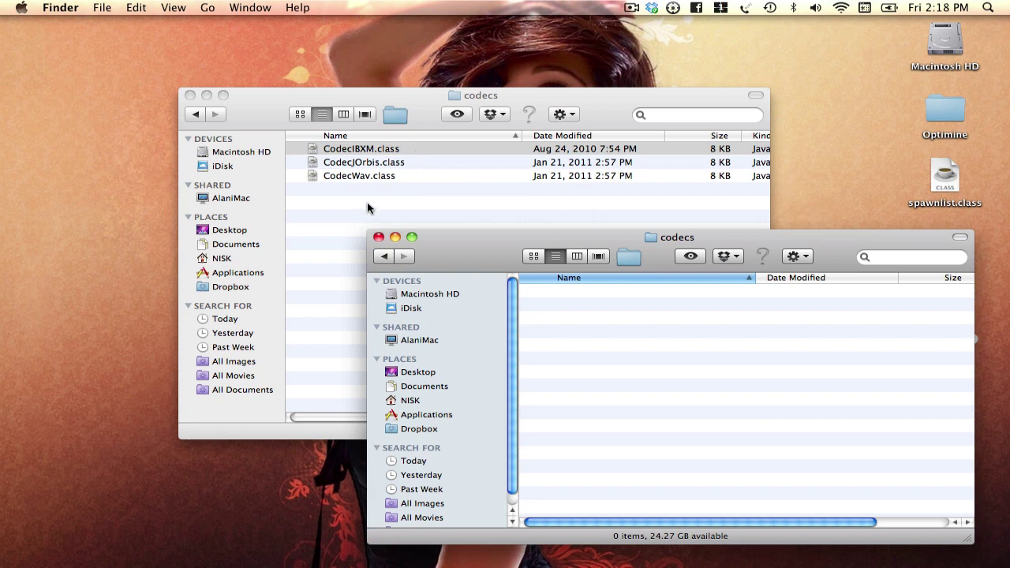
left_click(378, 237)
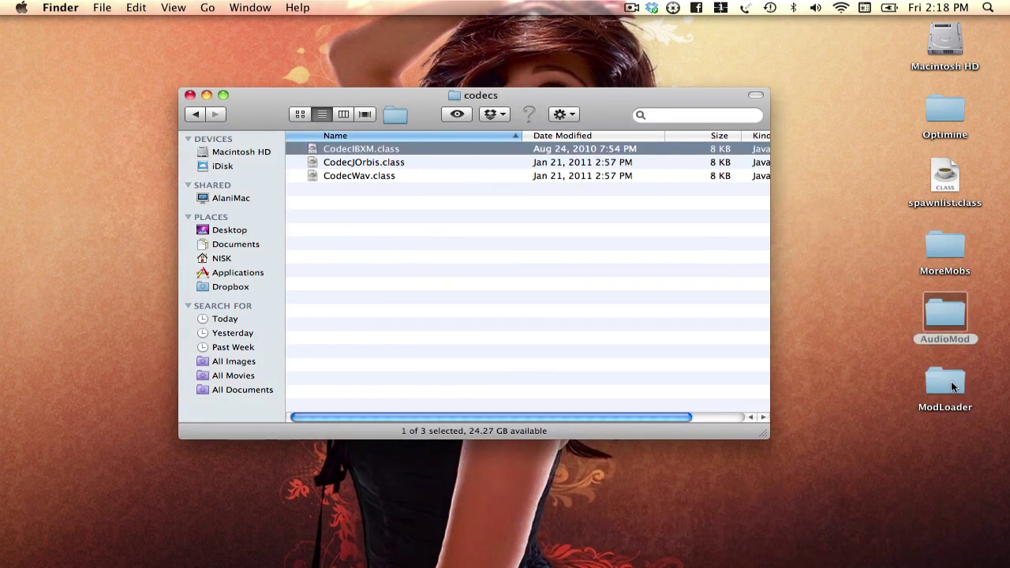
Return to the minecraft.jar folder and move spawnlist.class from the desktop into it.
left_click(194, 115)
left_click(192, 115)
left_click(193, 115)
left_click(193, 115)
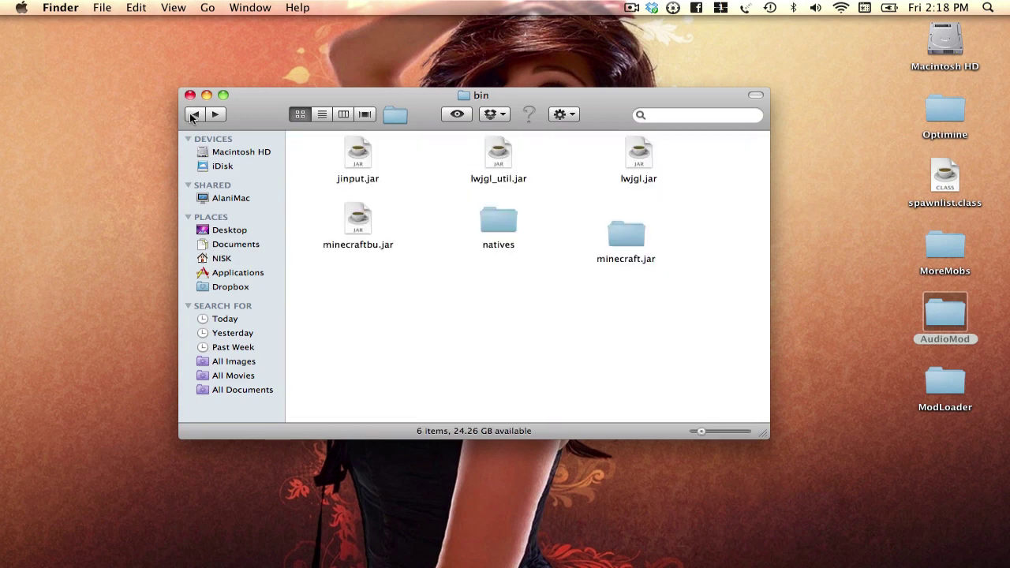
left_click(216, 116)
scroll(467, 314, "down", 10)
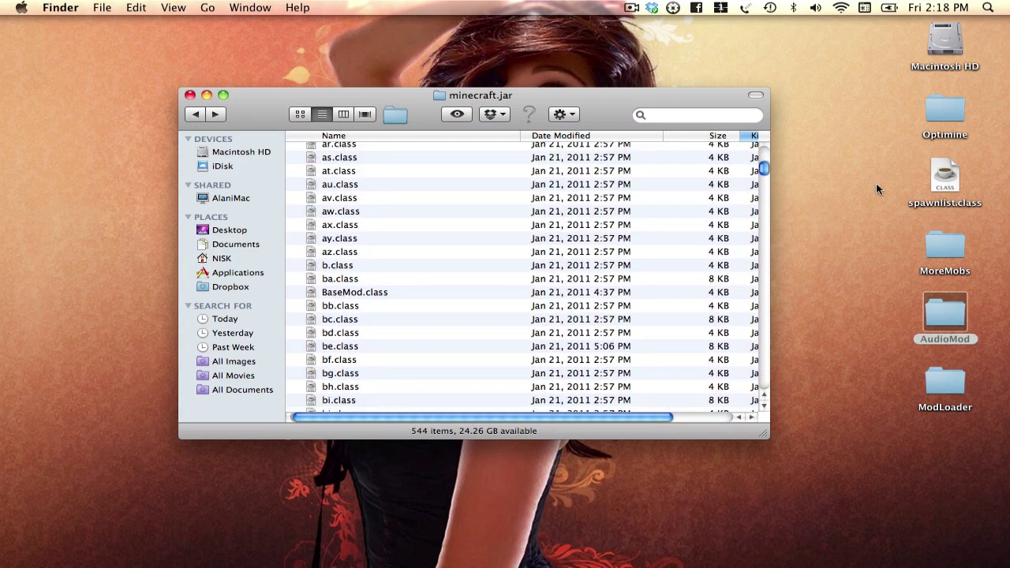
left_click(945, 181)
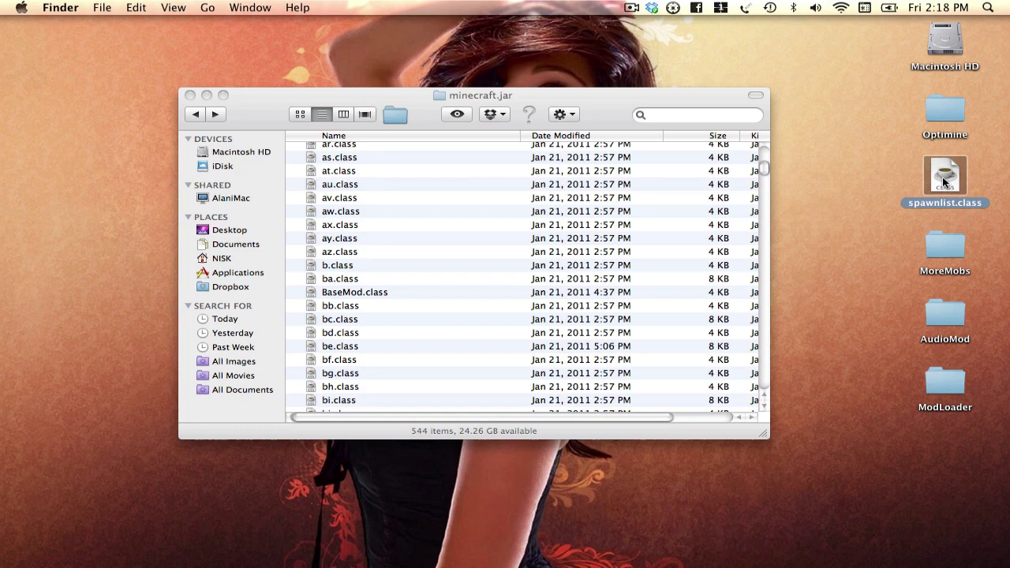
left_click_drag(945, 181, 500, 244)
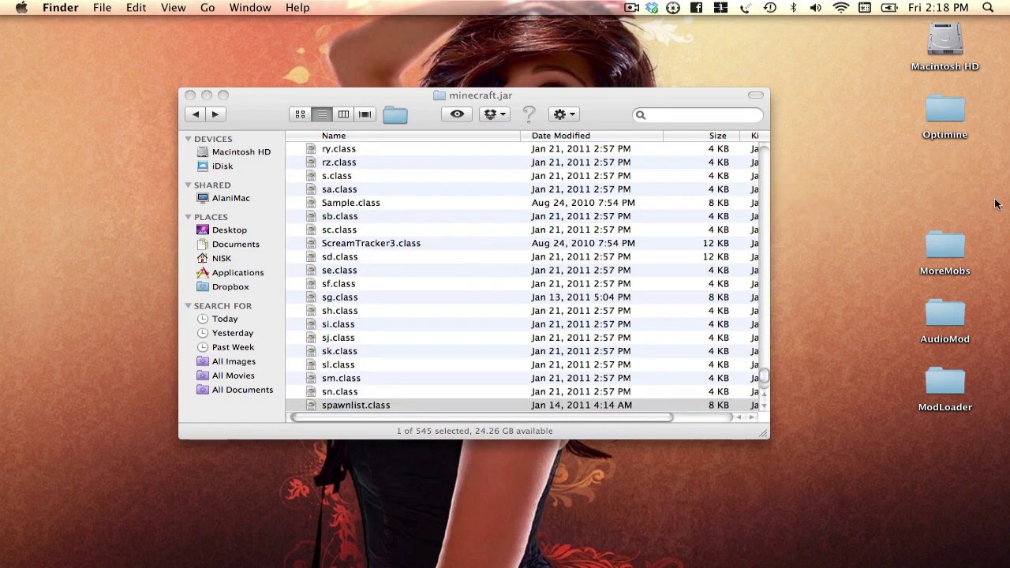
Move all class files from the Optimine desktop folder into minecraft.jar, replacing every duplicate, and close the Optimine window.
double_click(943, 109)
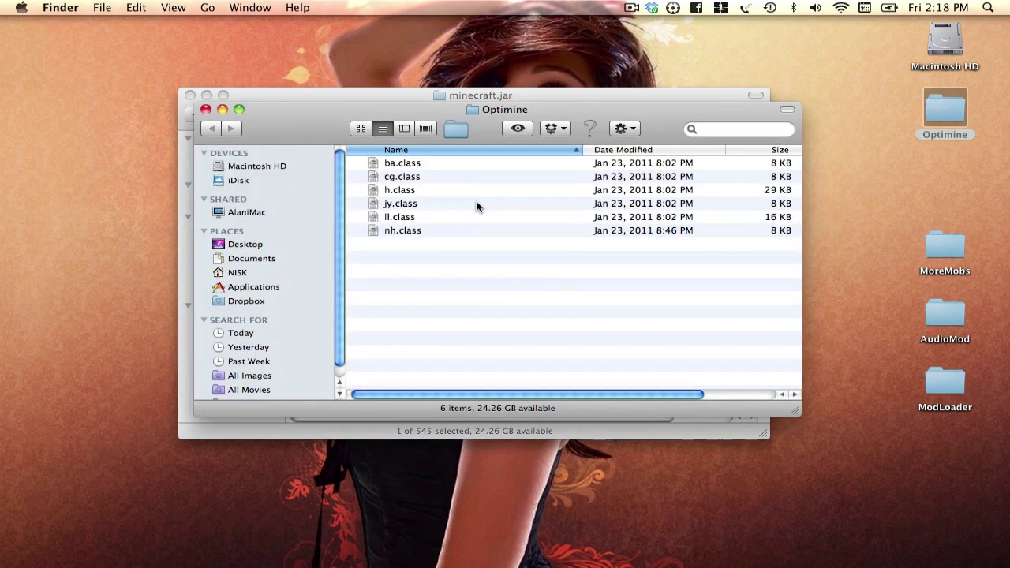
left_click(476, 204)
key("super+a")
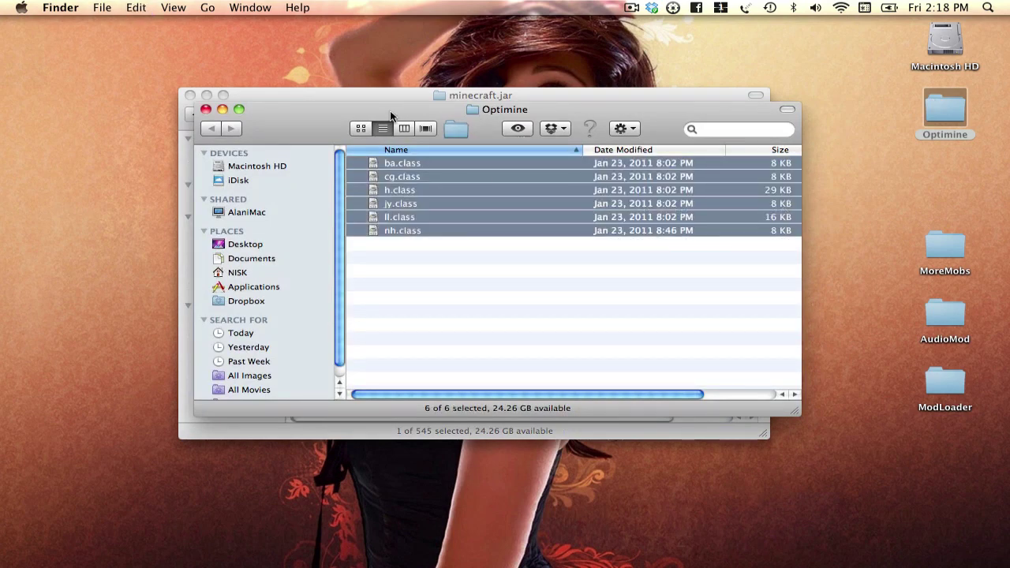
left_click_drag(390, 110, 703, 196)
left_click_drag(687, 286, 366, 247)
left_click(439, 282)
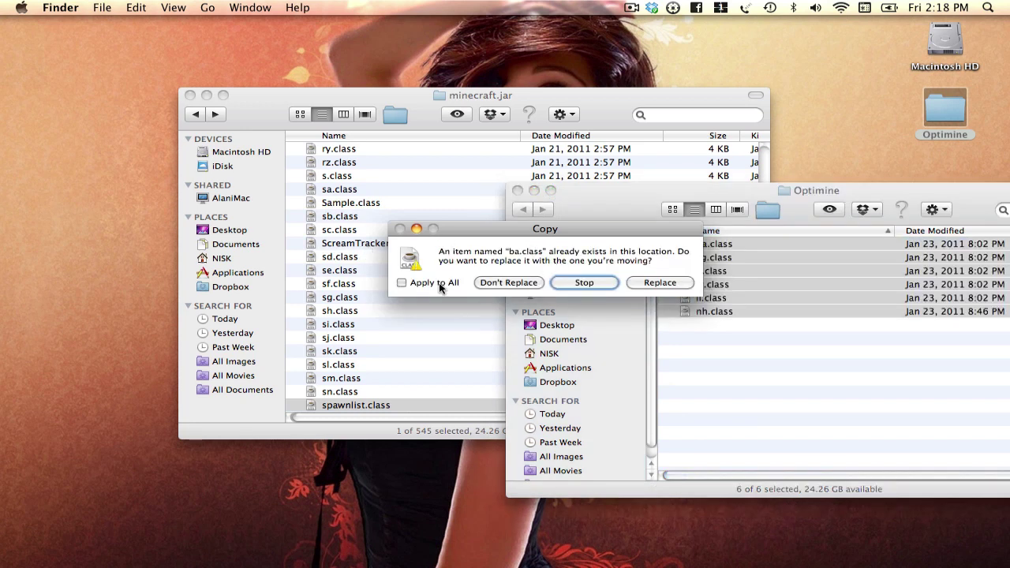
left_click(660, 283)
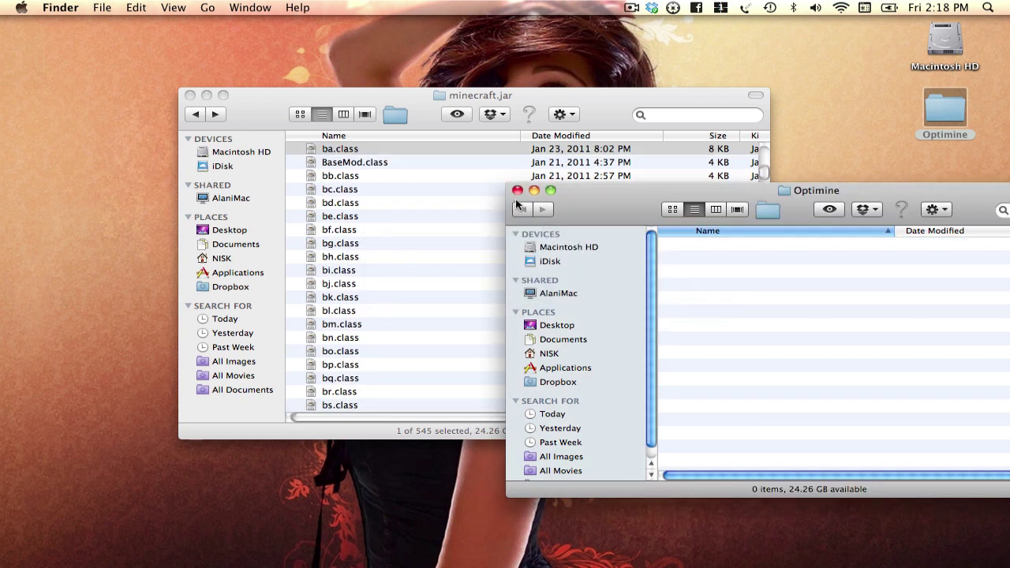
left_click(517, 191)
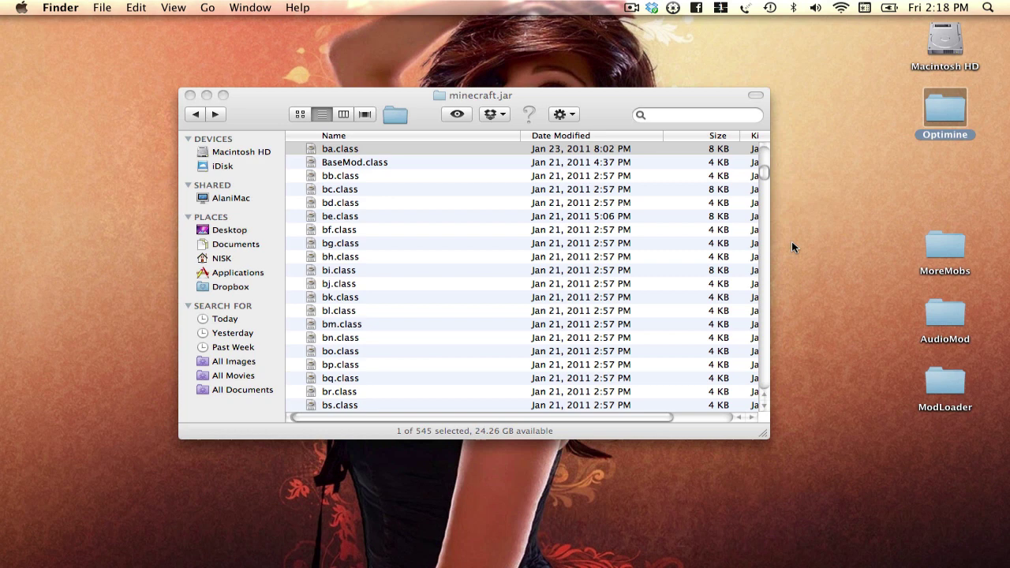
left_click(804, 245)
scroll(660, 255, "up", 10)
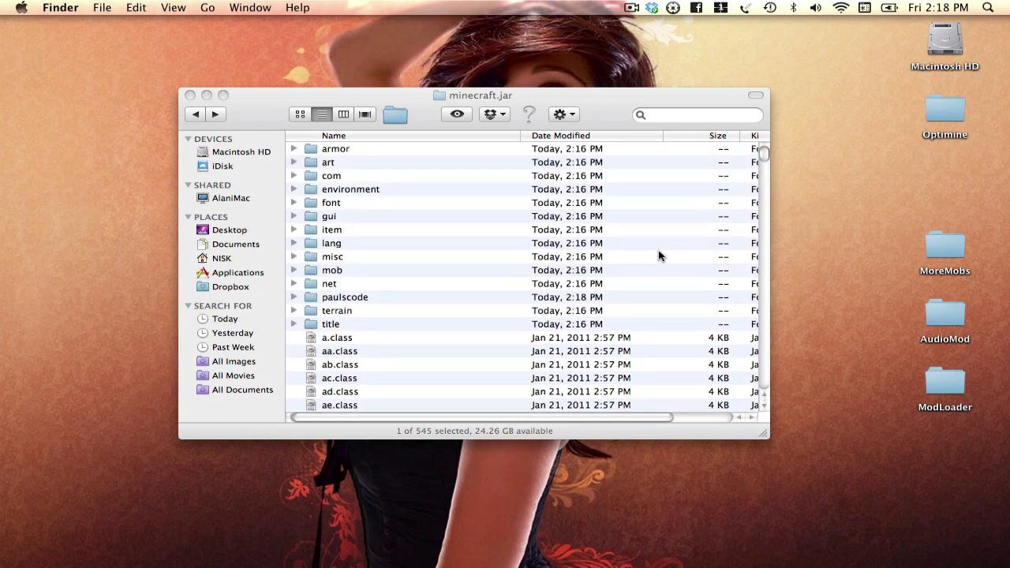
scroll(660, 255, "down", 3)
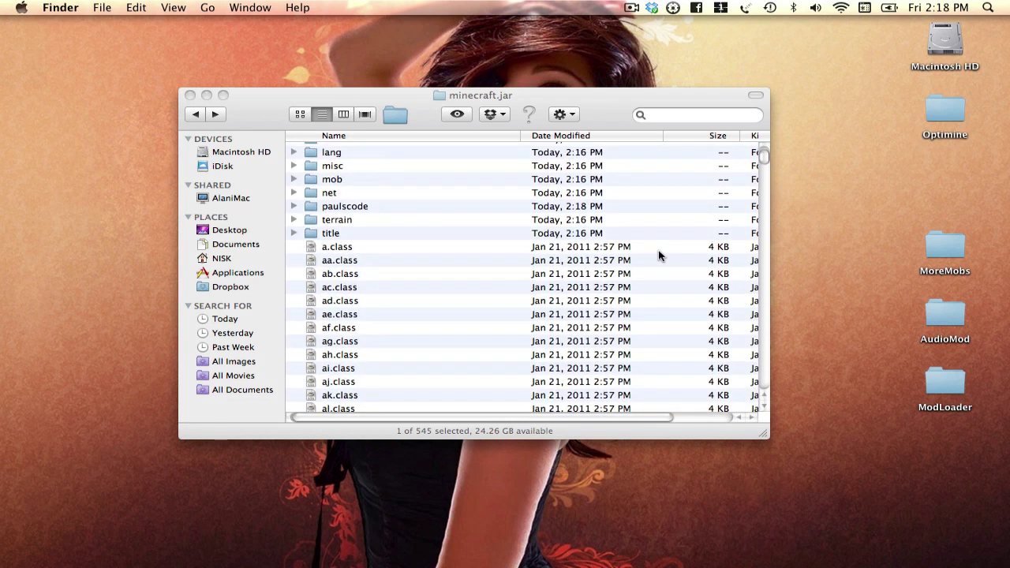
Open the MoreMobs desktop folder and switch the minecraft.jar window to the main minecraft folder.
double_click(942, 245)
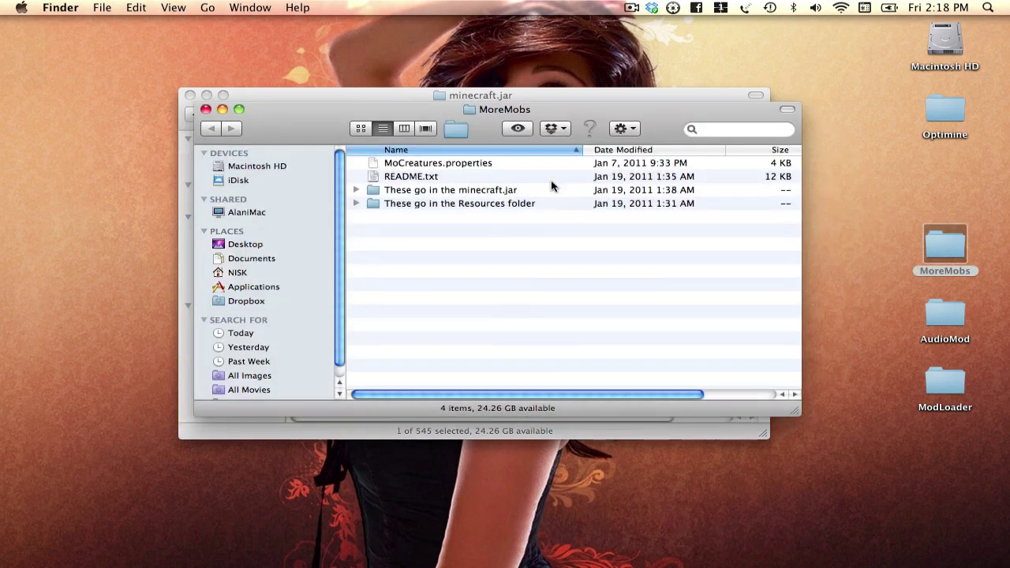
left_click(289, 96)
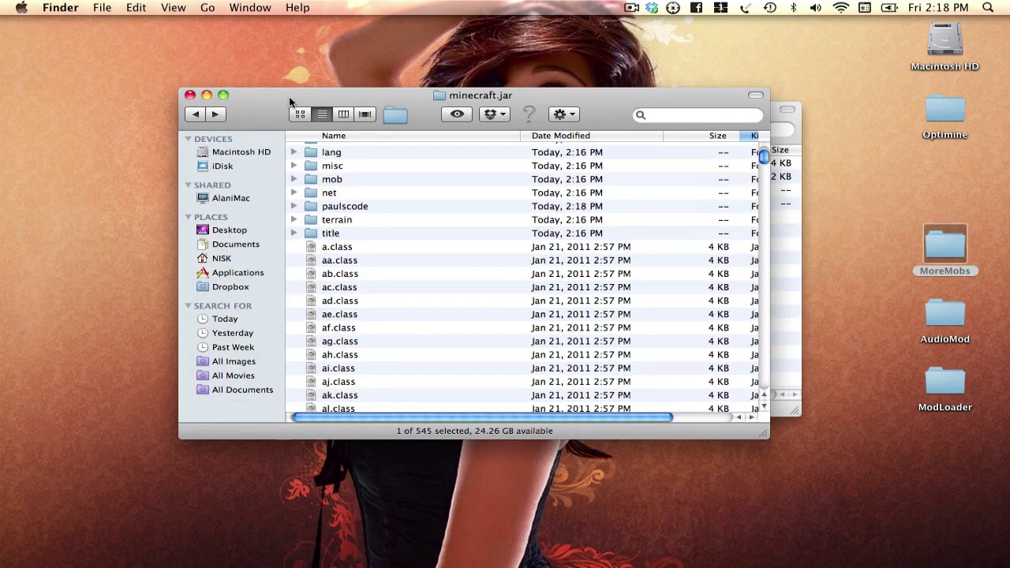
left_click(399, 112)
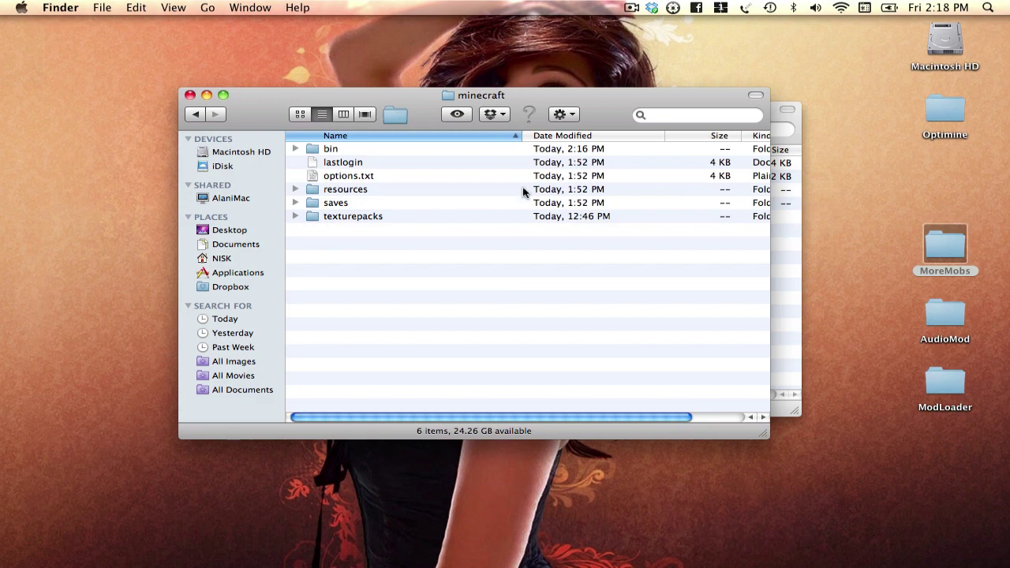
Move MoCreatures.properties from the MoreMobs folder into the main minecraft folder.
left_click(778, 247)
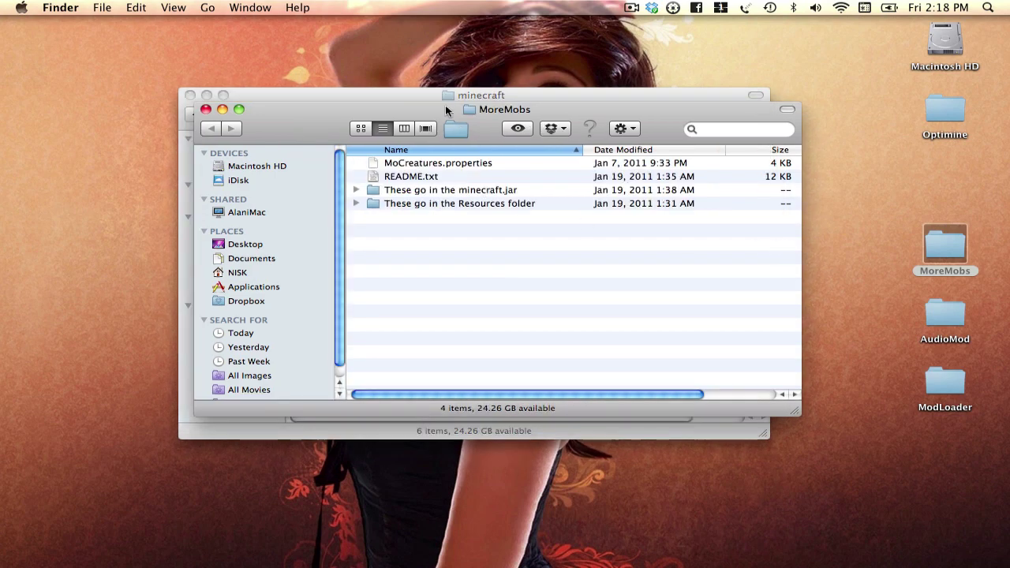
left_click_drag(446, 105, 410, 210)
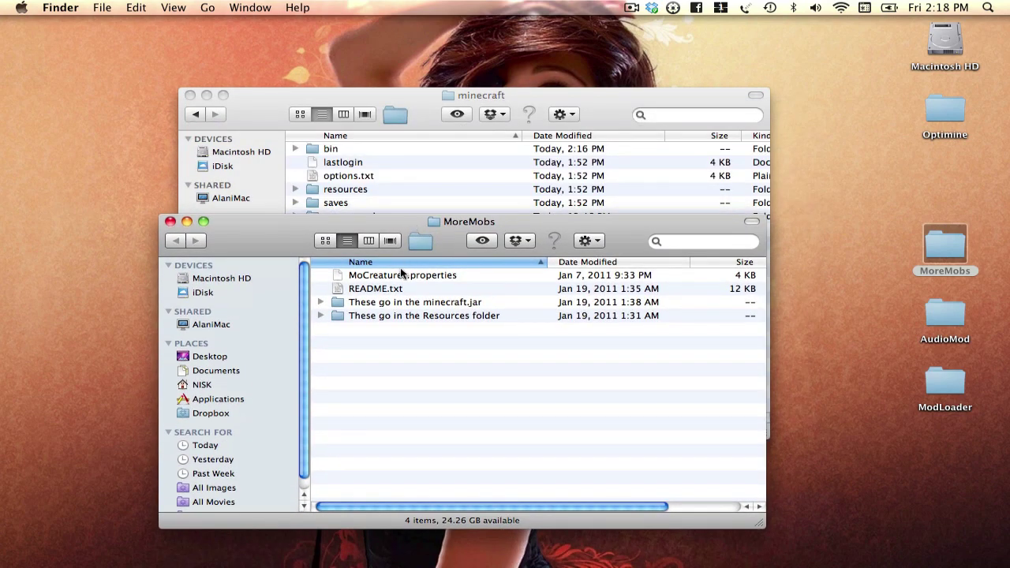
left_click_drag(401, 275, 407, 177)
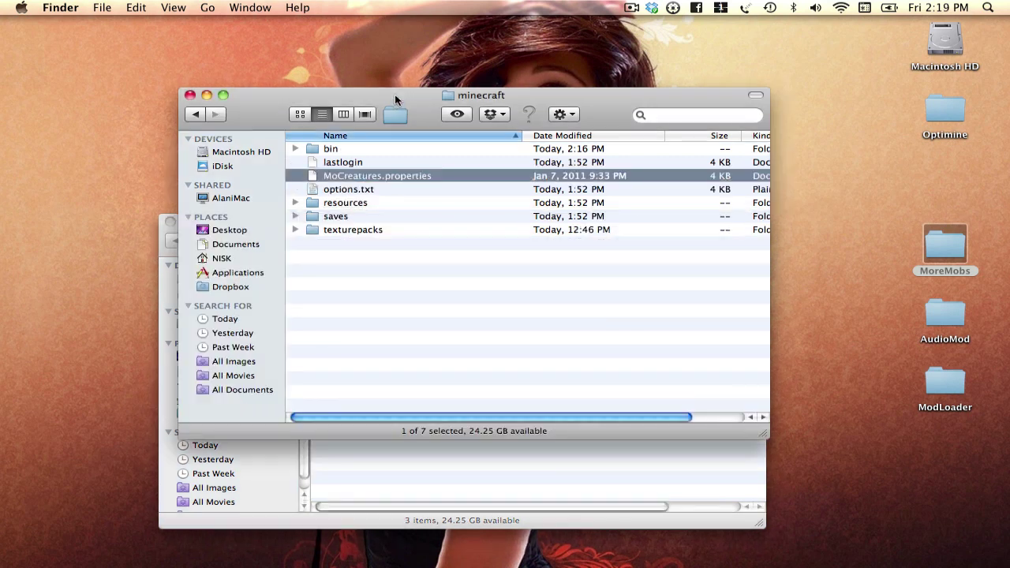
left_click(395, 94)
Move the mod folder from MoreMobs' "These go in the Resources folder" into minecraft's resources folder.
left_click(416, 481)
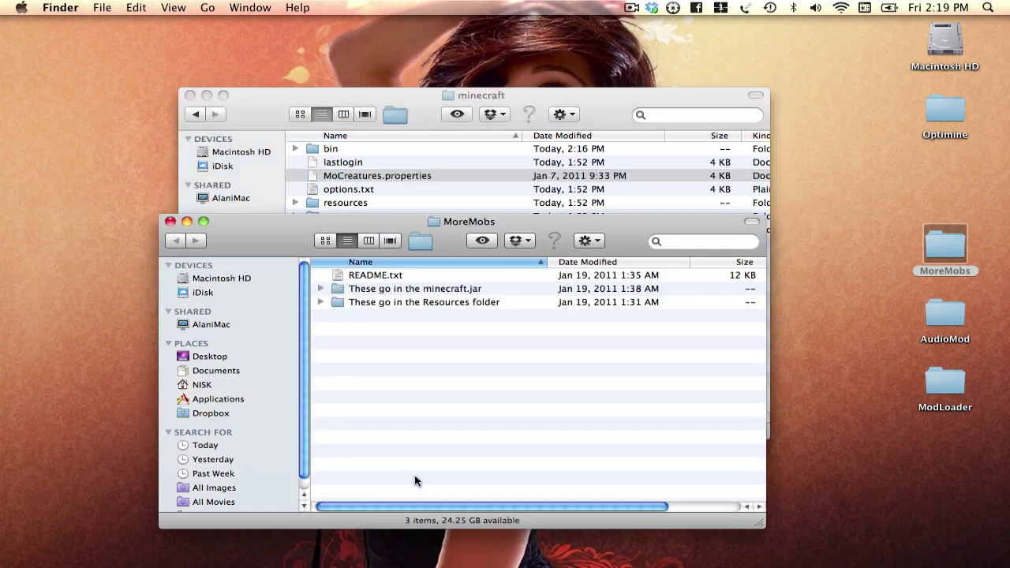
double_click(435, 302)
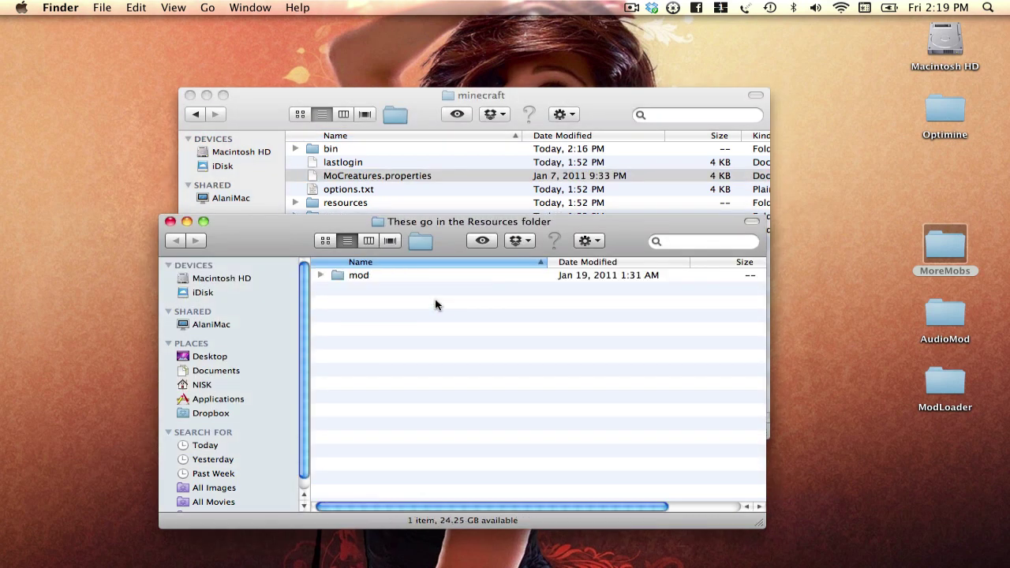
left_click(383, 277)
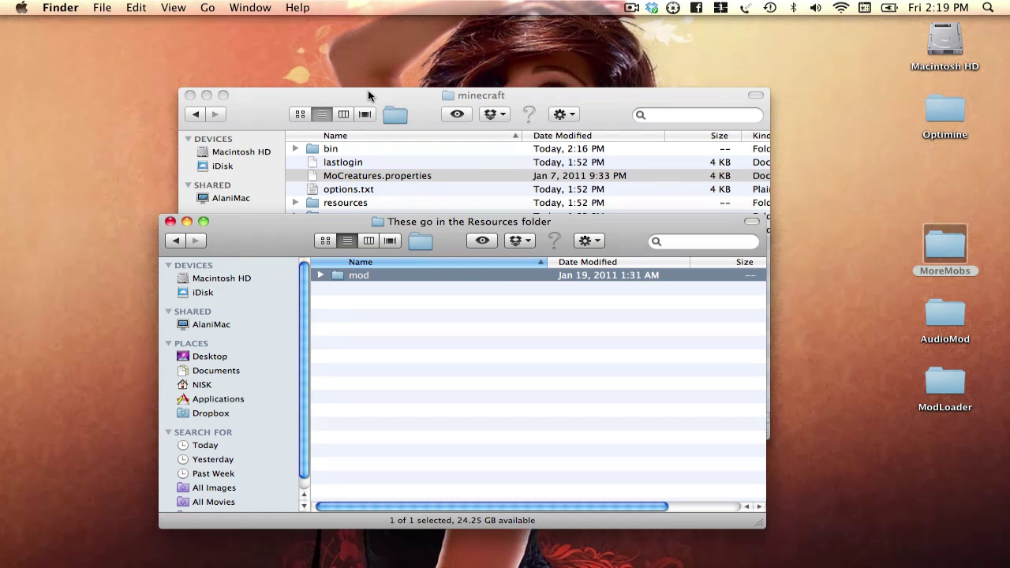
left_click_drag(368, 90, 370, 29)
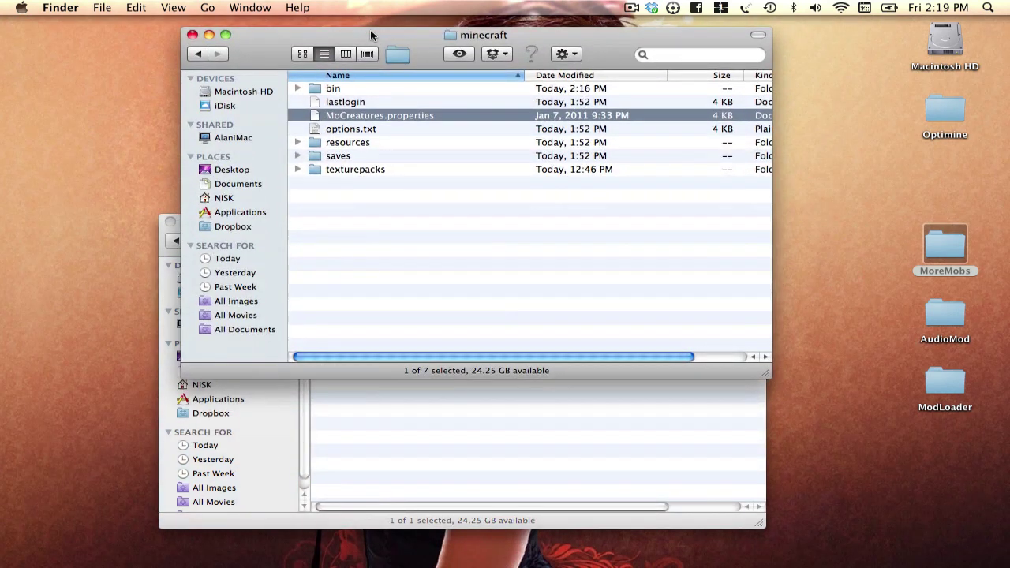
double_click(352, 142)
left_click(422, 440)
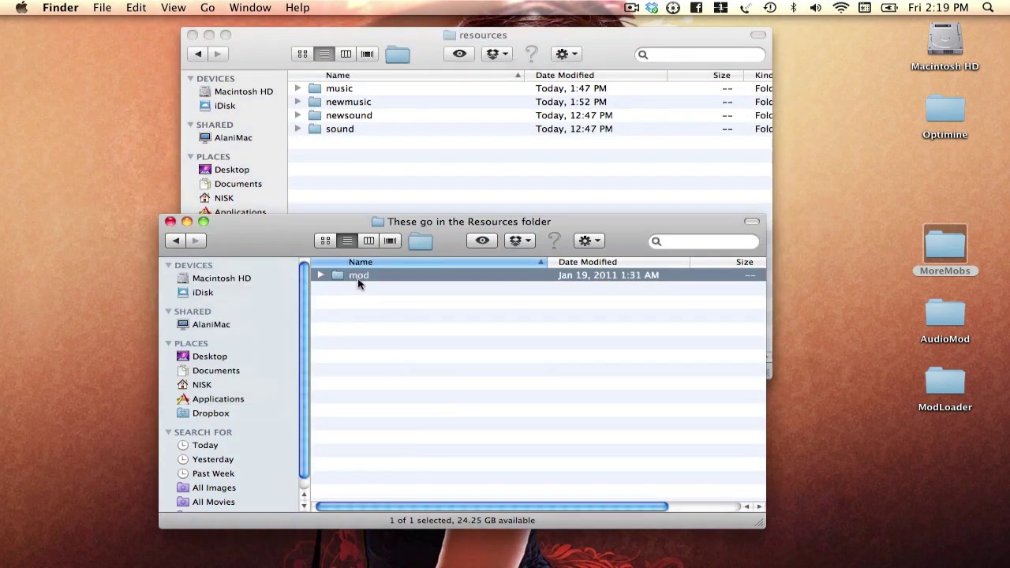
left_click_drag(358, 284, 373, 199)
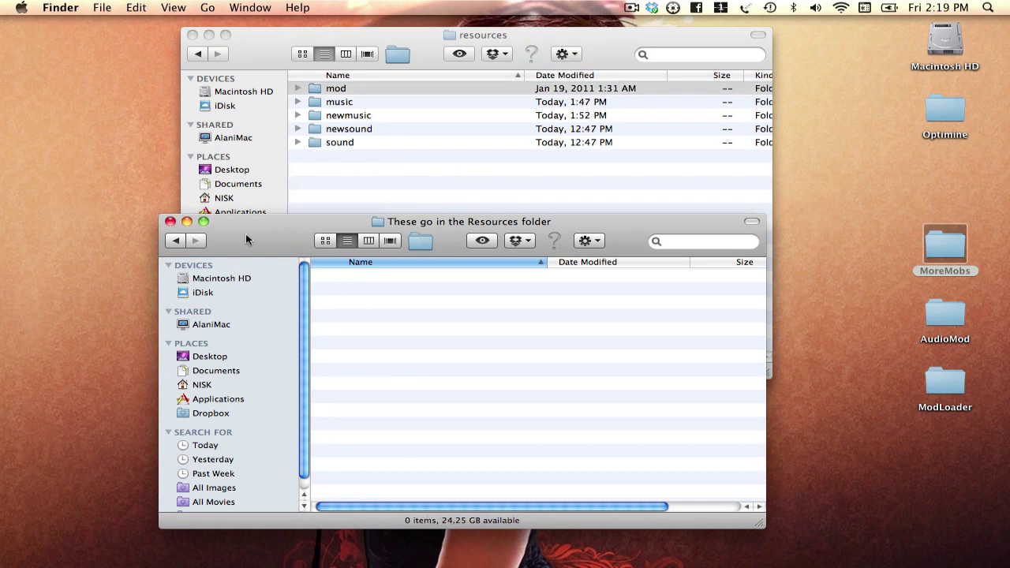
Open MoreMobs' "These go in the minecraft.jar" folder and switch the resources window to the minecraft.jar folder inside bin.
left_click(175, 241)
double_click(363, 290)
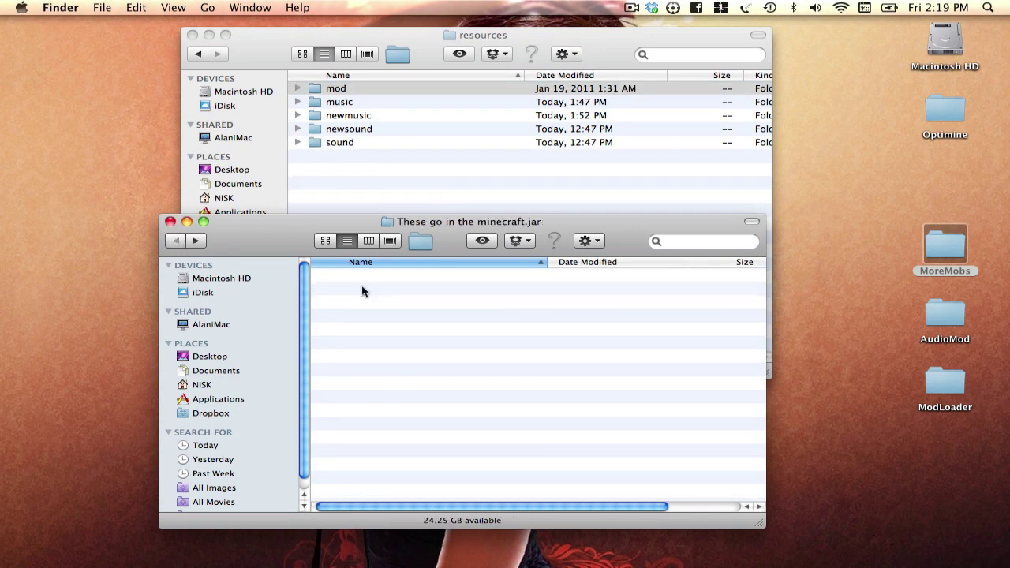
left_click(339, 174)
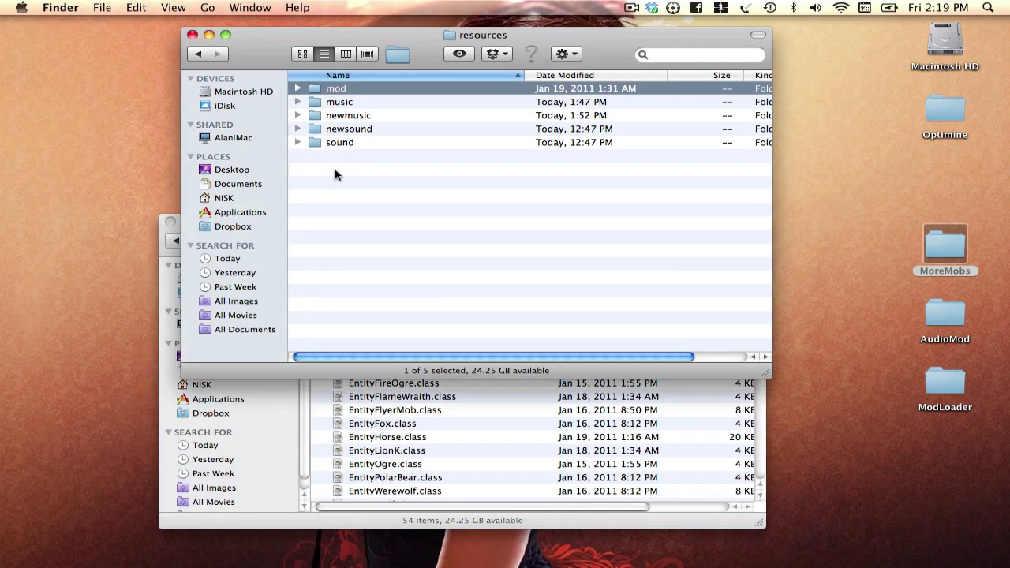
left_click(389, 60)
double_click(354, 87)
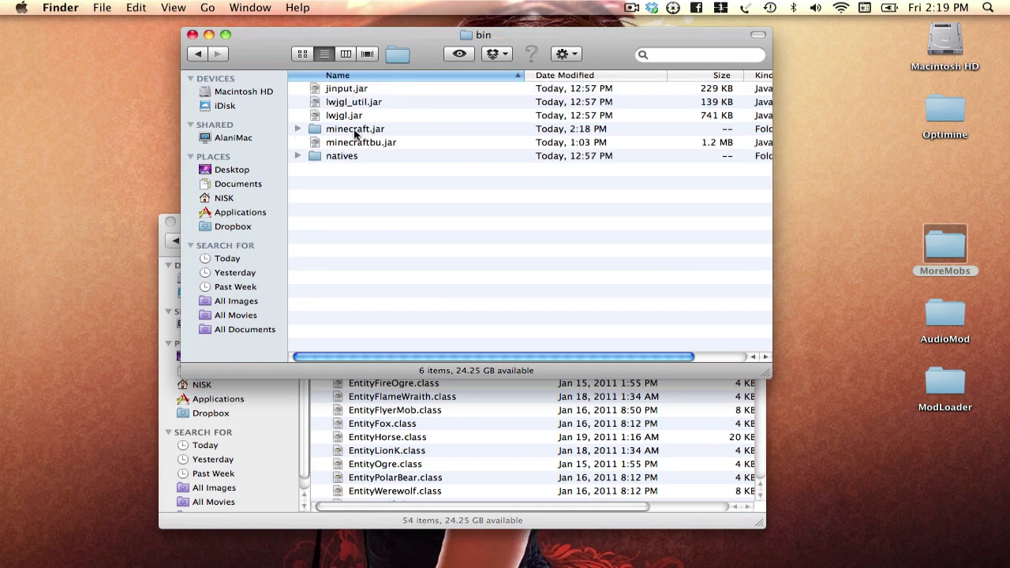
double_click(356, 130)
left_click(456, 501)
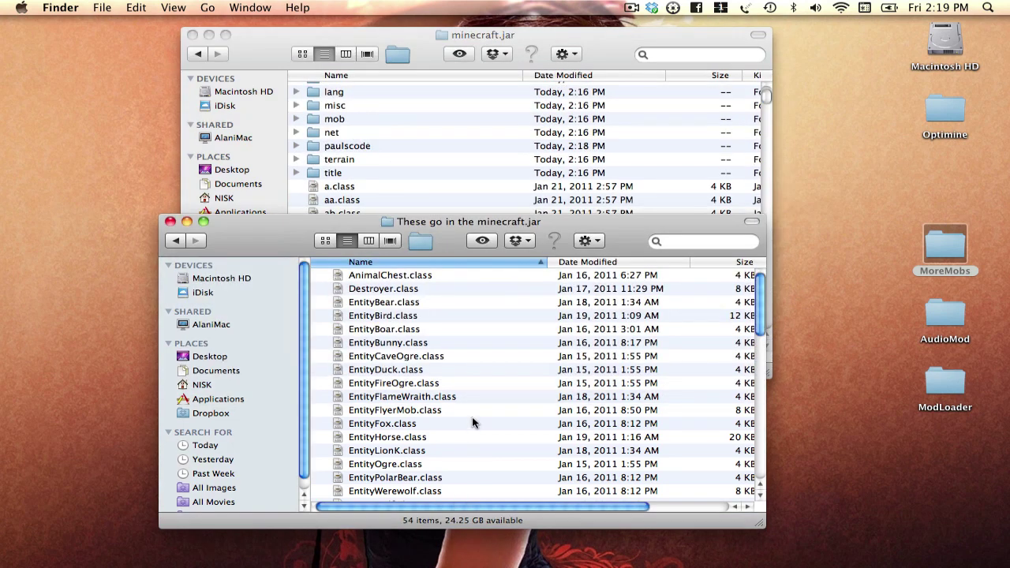
Sort the MoreMobs files by kind and move everything except the mob folder into minecraft.jar, replacing spawnlist.class.
scroll(472, 423, "right", 3)
left_click(697, 265)
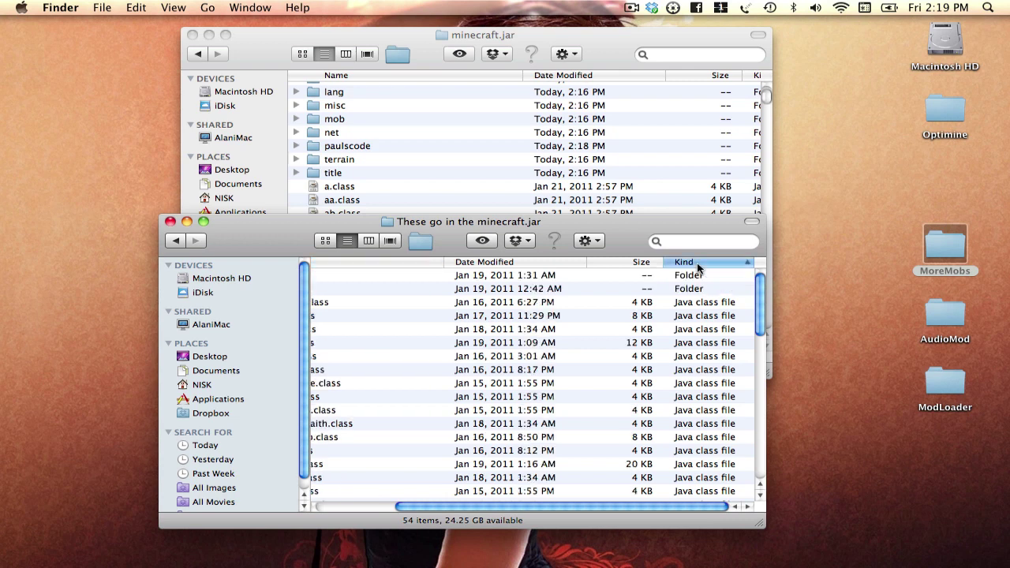
scroll(518, 342, "left", 5)
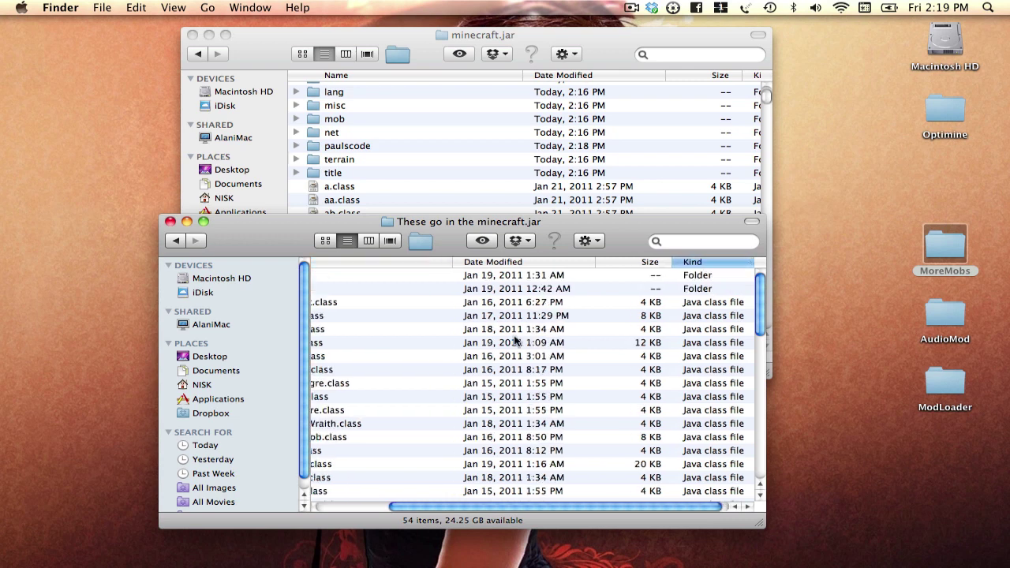
left_click(412, 289)
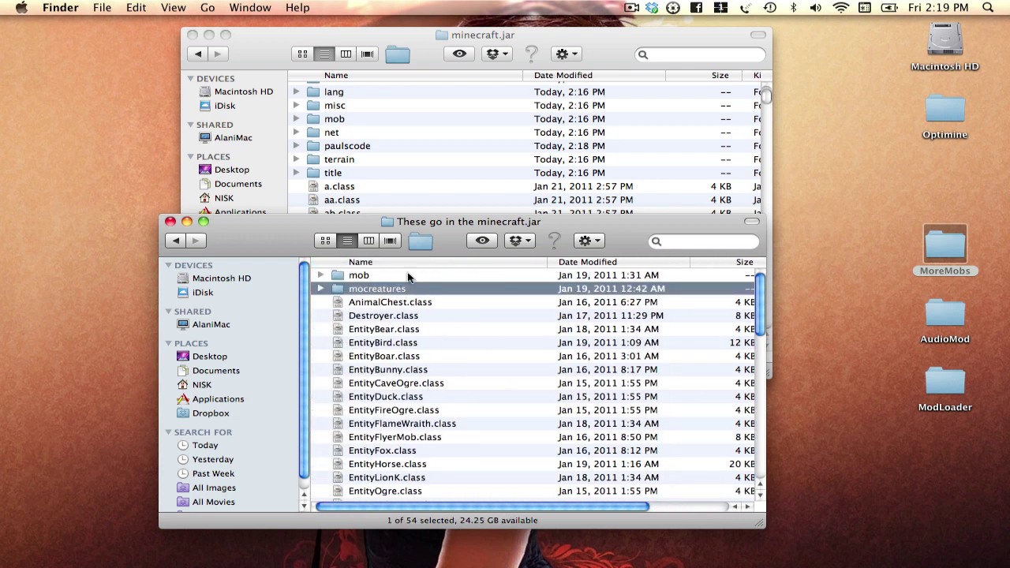
left_click(411, 330, "super")
key("super+a")
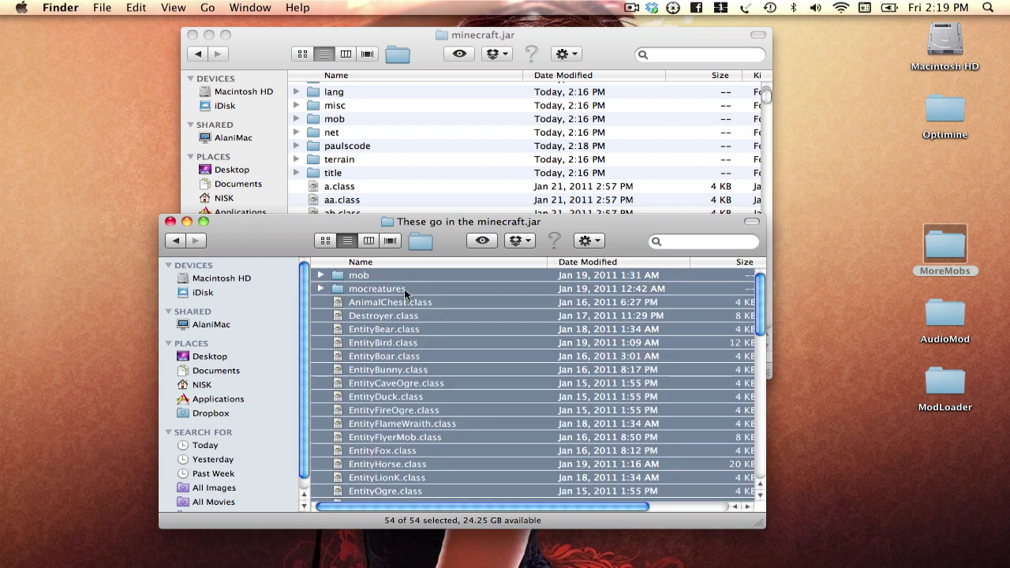
left_click(404, 276, "super")
scroll(419, 158, "down", 6)
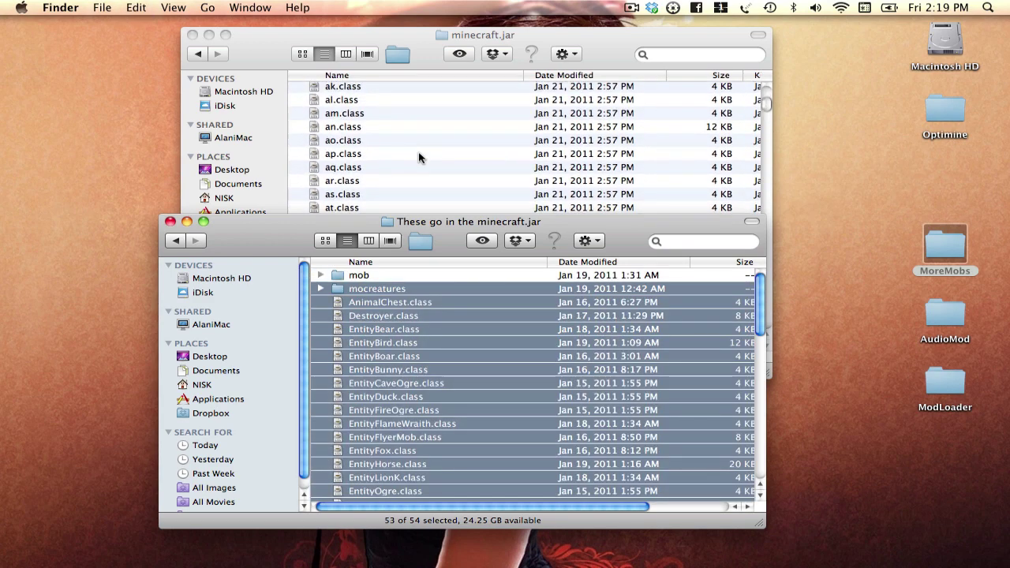
left_click_drag(373, 428, 462, 156)
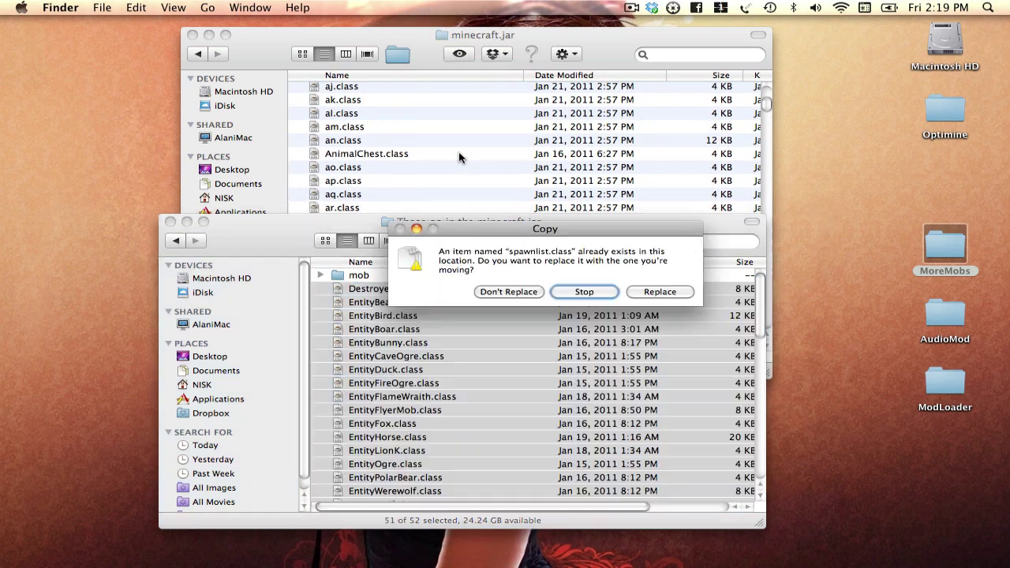
left_click(640, 291)
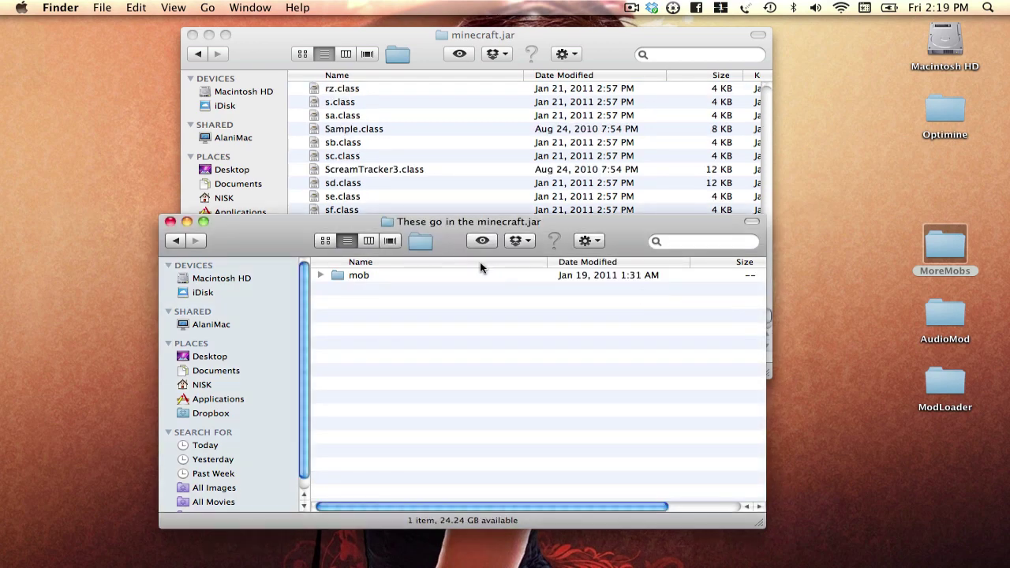
Open the mob folder inside minecraft.jar and the mob folder of MoreMobs in their two windows.
scroll(387, 205, "up", 3)
scroll(390, 203, "up", 20)
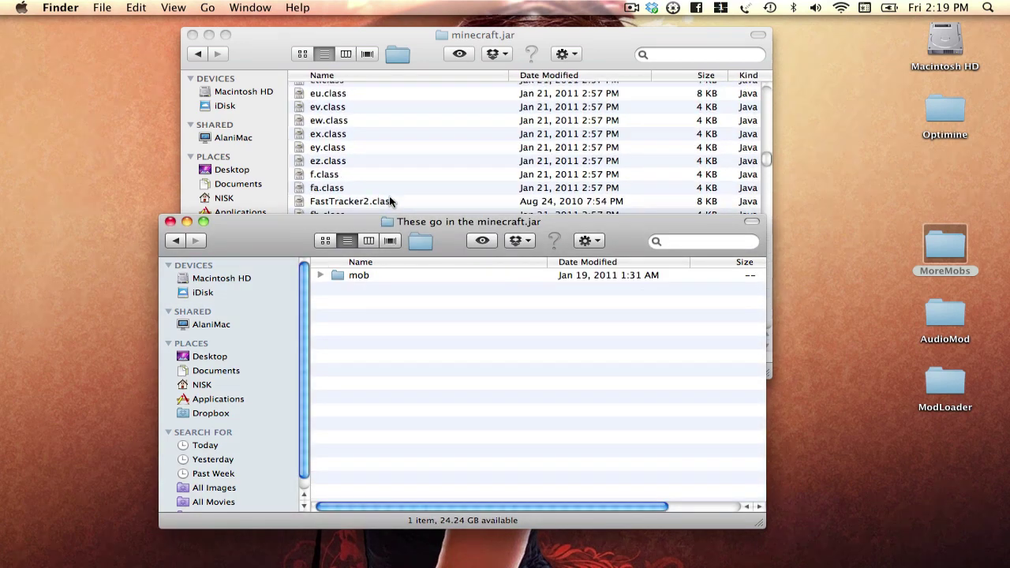
scroll(371, 169, "down", 3)
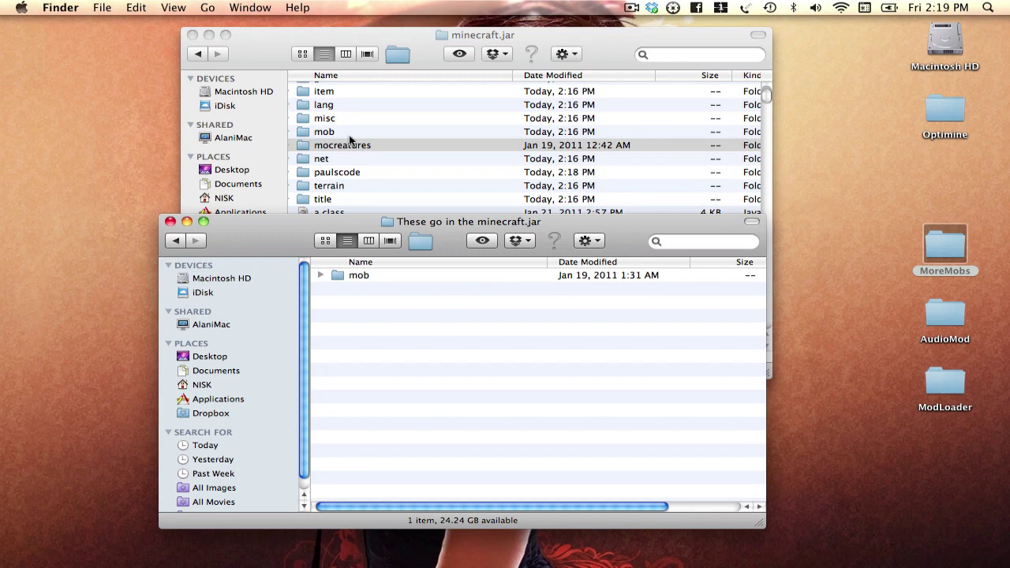
double_click(350, 132)
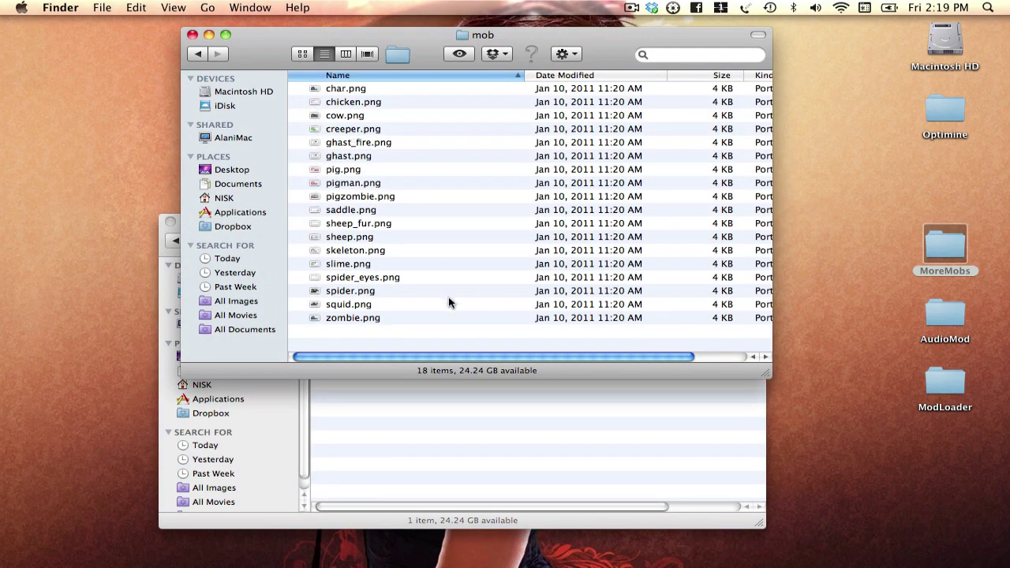
left_click(444, 407)
double_click(397, 277)
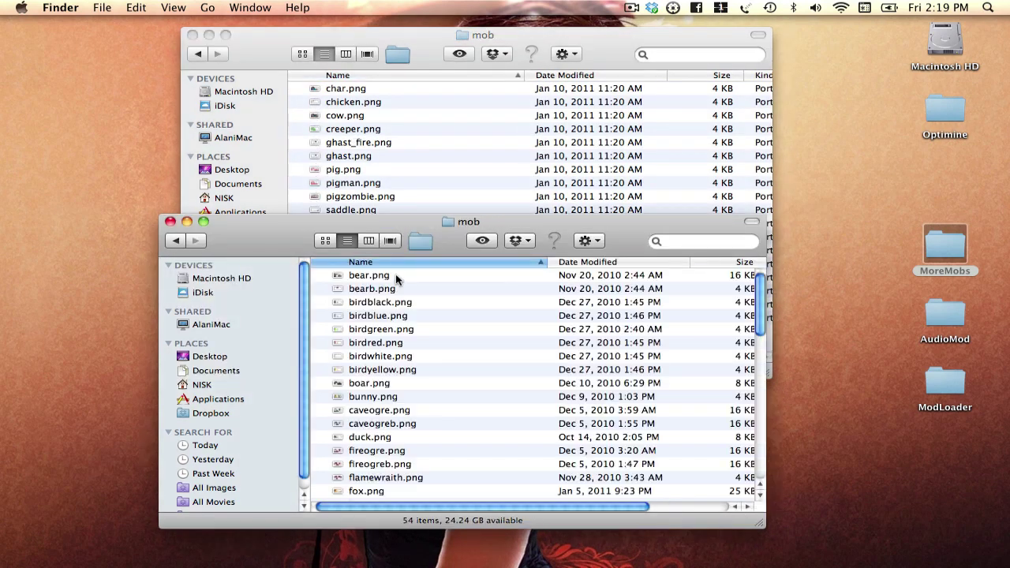
Move all PNG files from MoreMobs' mob folder into minecraft.jar's mob folder and close both folder windows.
left_click(391, 332)
key("super+a")
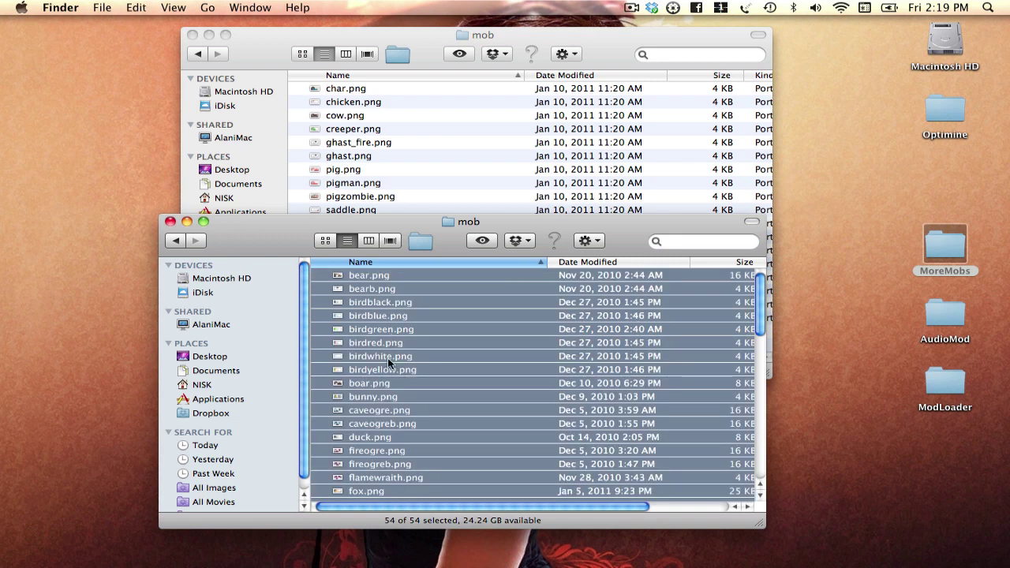
left_click_drag(388, 358, 414, 133)
left_click(440, 456)
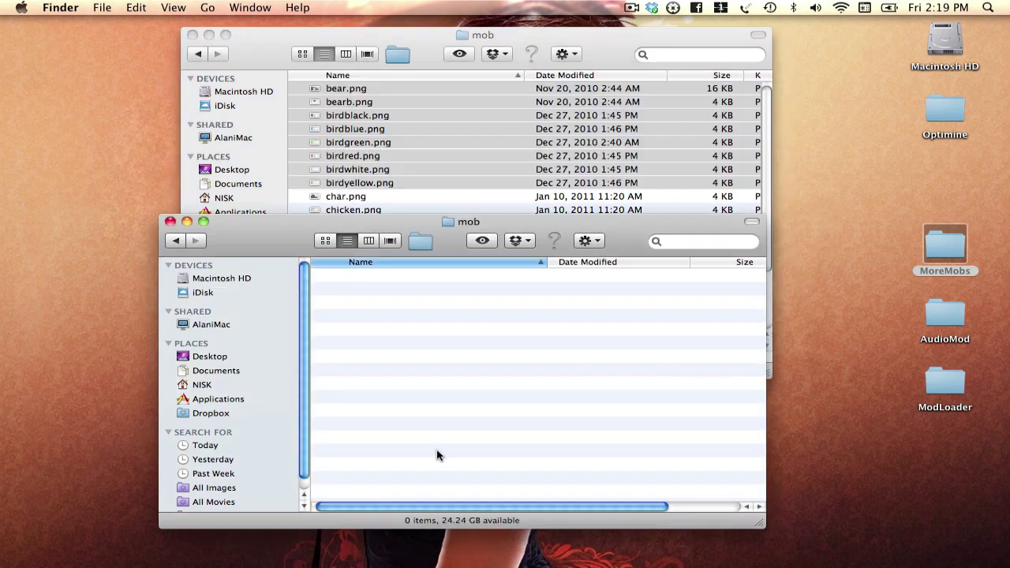
left_click(169, 222)
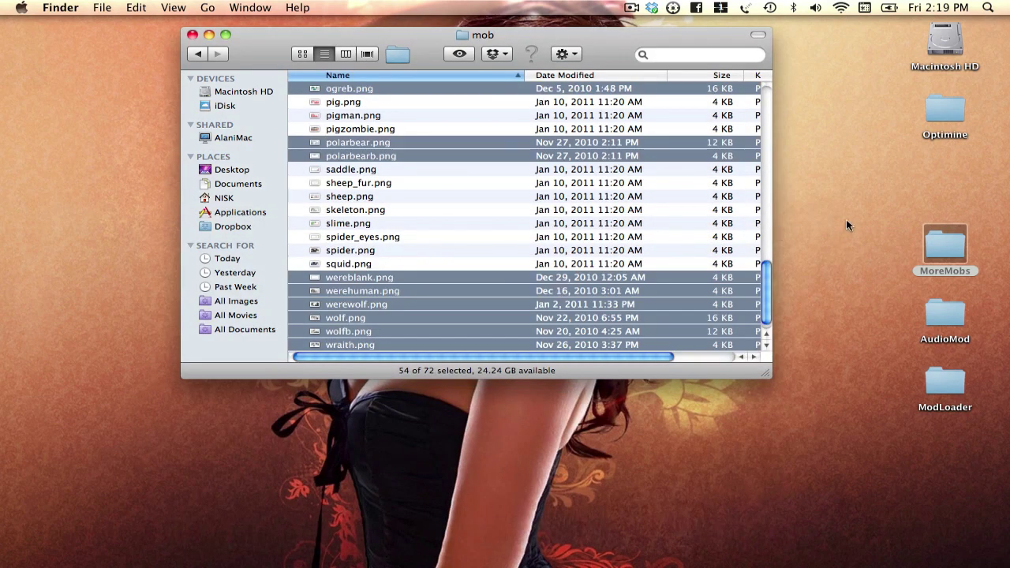
left_click(192, 34)
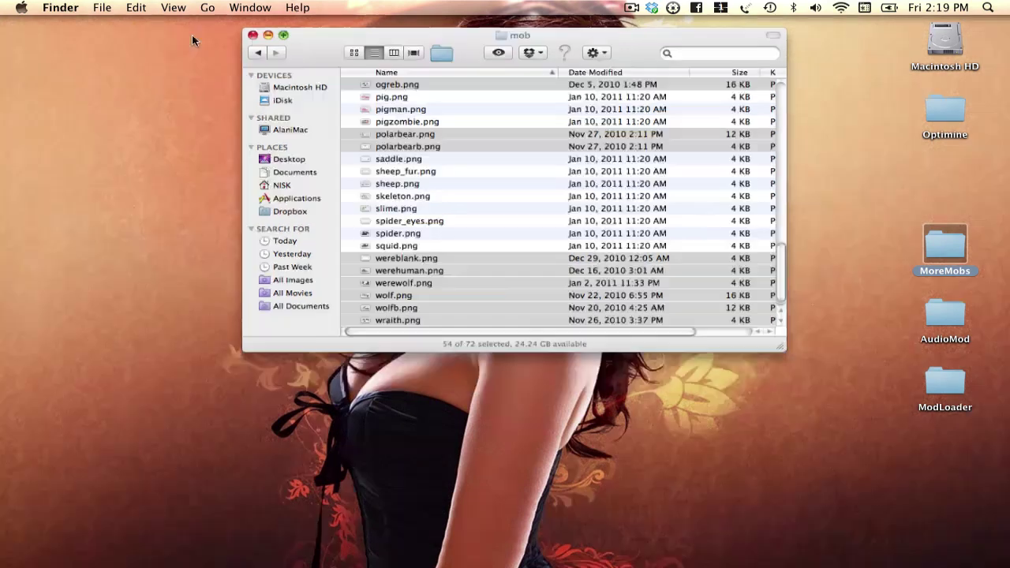
left_click(455, 383)
Launch MinecraftSP, enlarge the launcher window to fill the screen and enter the game.
mouse_move(418, 553)
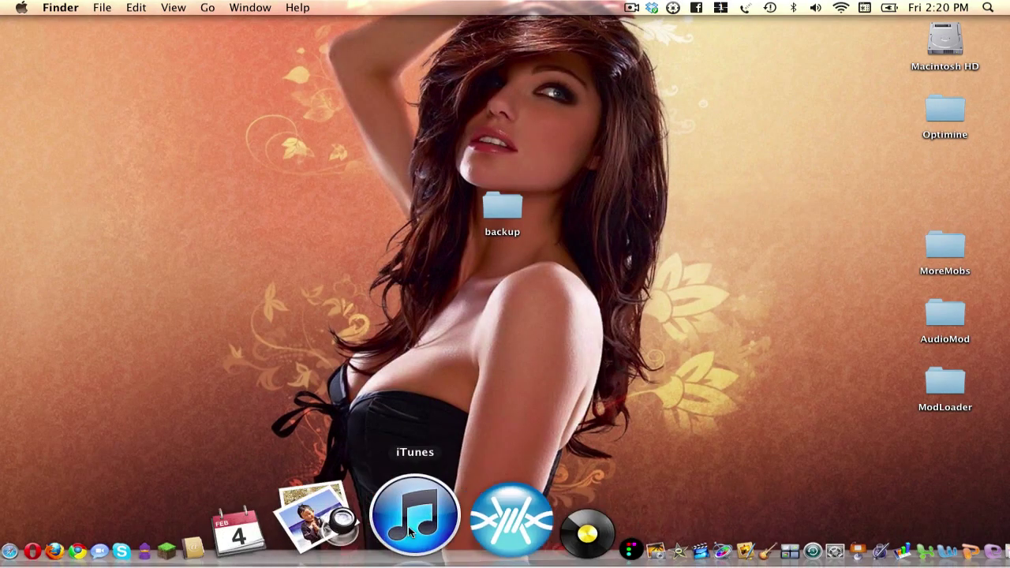
left_click(326, 522)
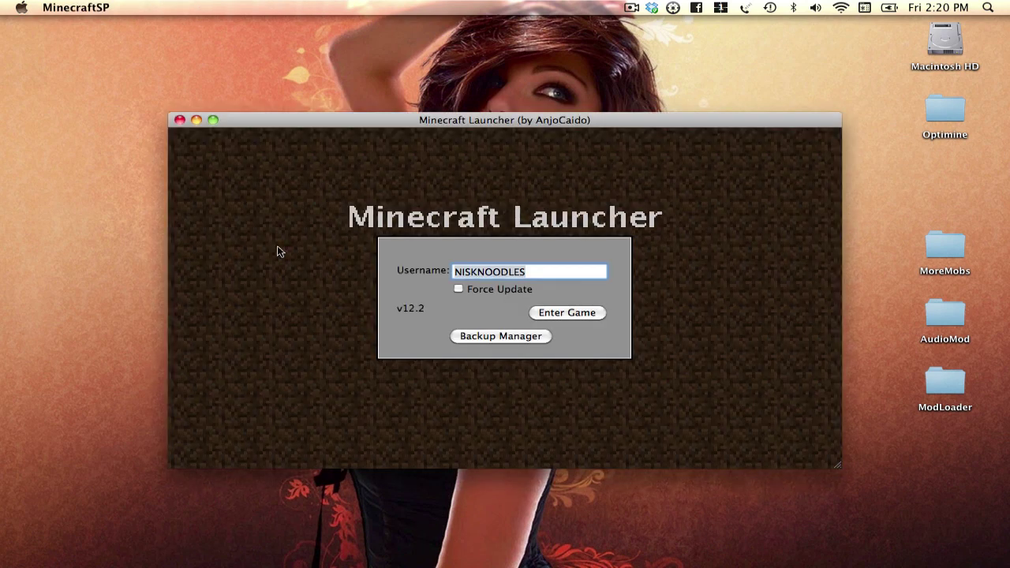
left_click(214, 120)
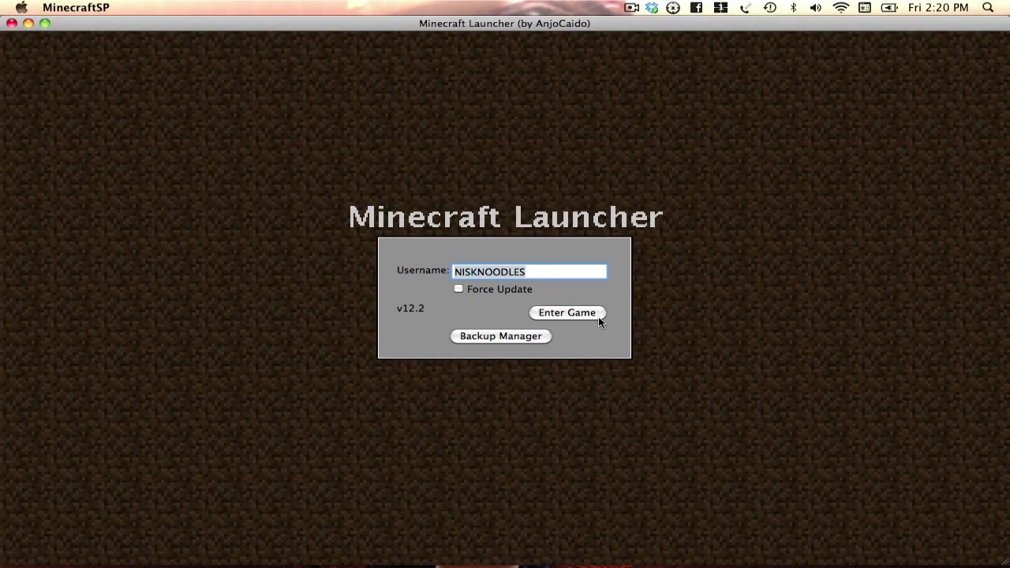
left_click(598, 317)
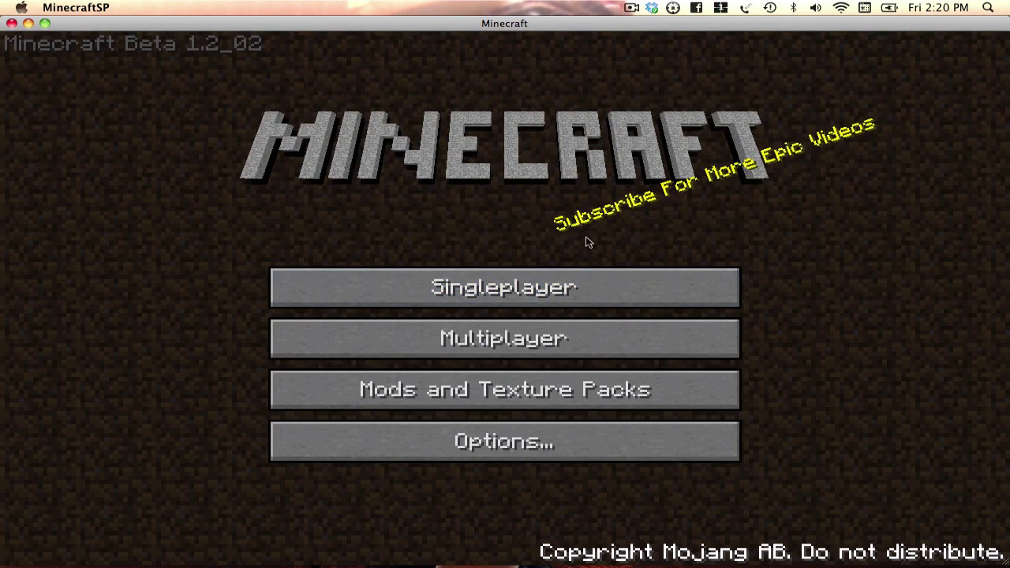
Load World 1 in singleplayer to test the modded game, and bring up the game menu.
left_click(517, 277)
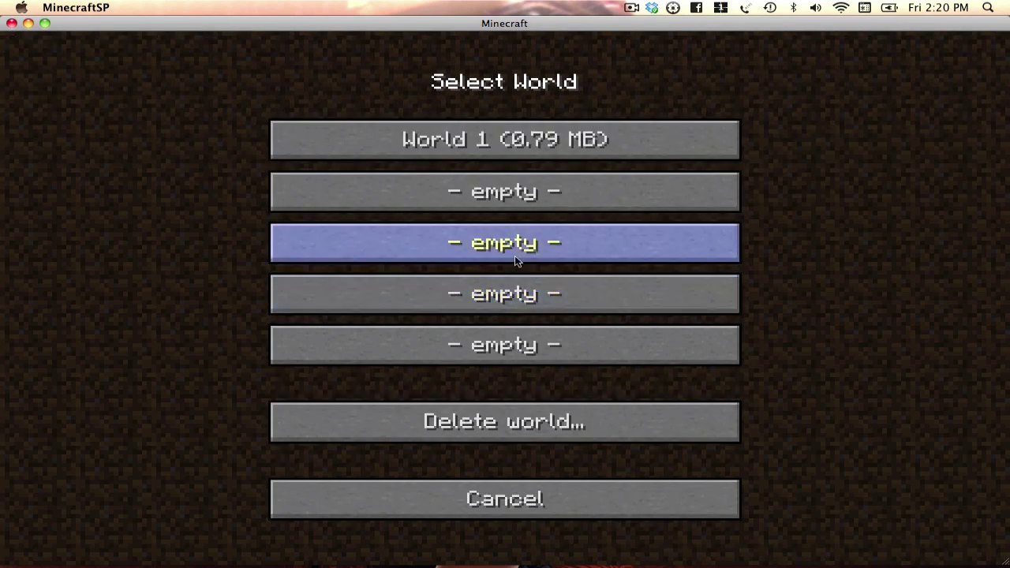
left_click(510, 155)
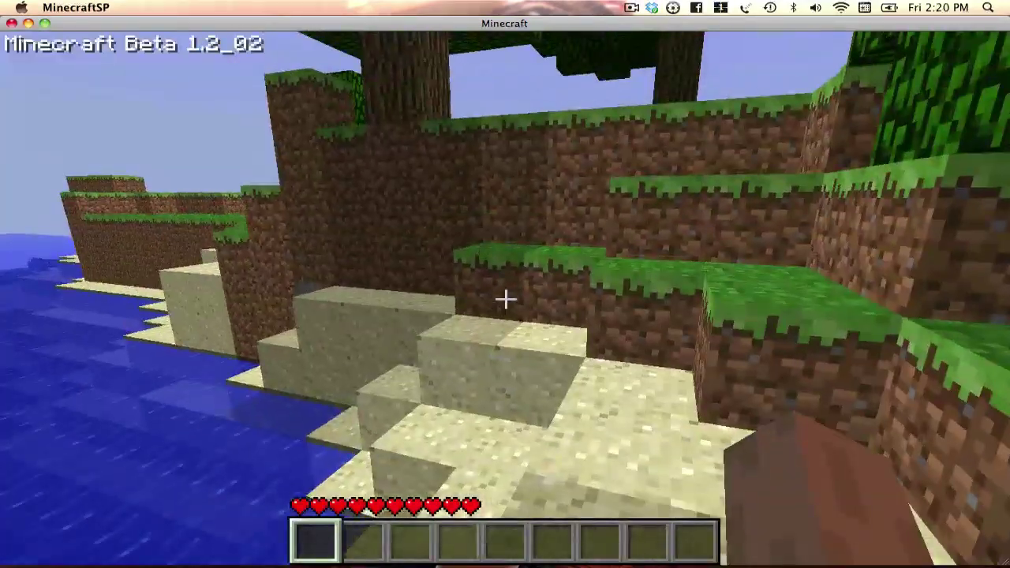
key("Escape")
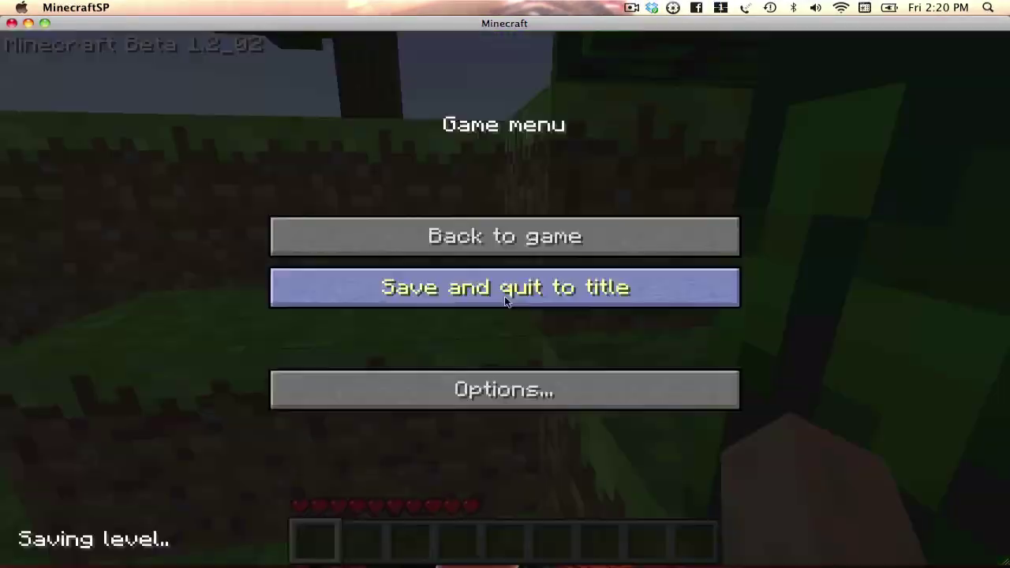
Advance the difficulty setting by one level in the game options and return to the running world.
left_click(480, 387)
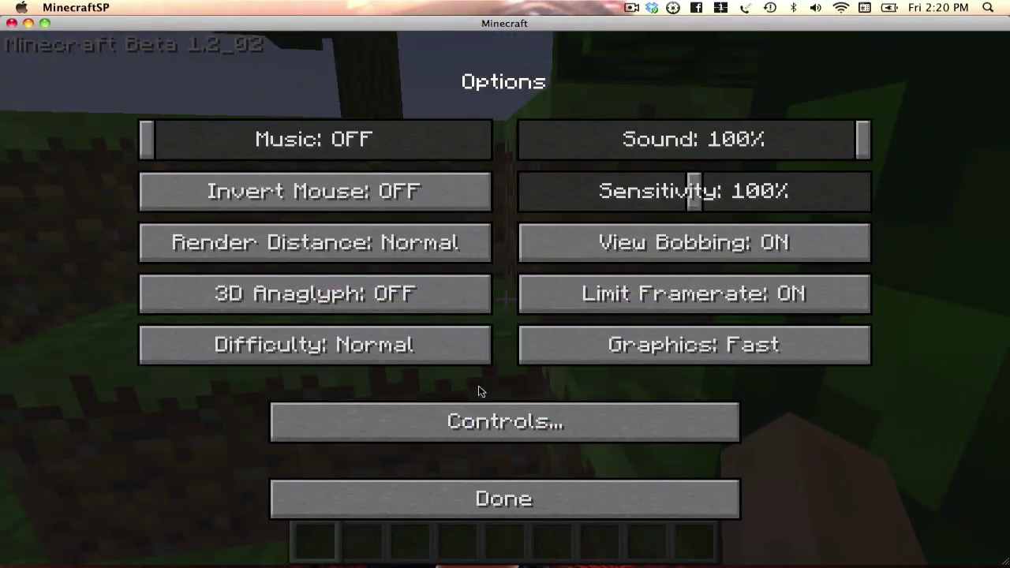
left_click(419, 347)
left_click(483, 511)
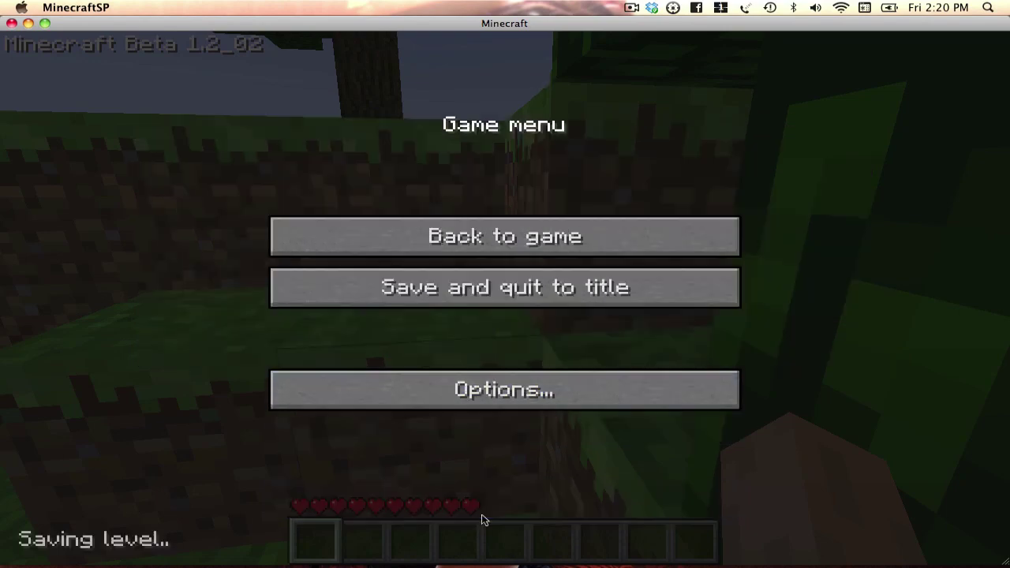
left_click(485, 249)
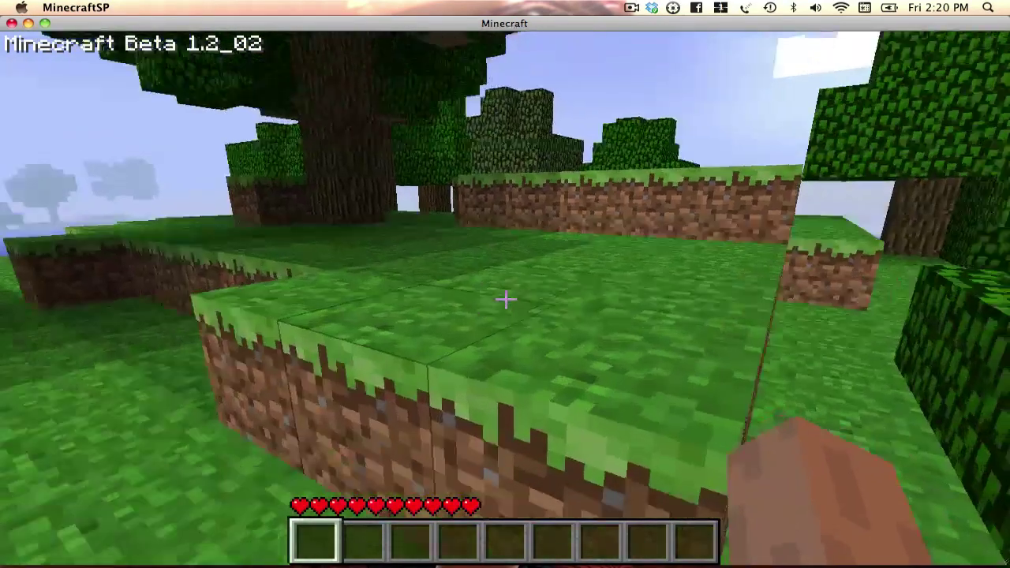
Explore World 1 on foot, across the grass, along the shore and up the dirt hillside, to check the modded game.
key("w")
key("space")
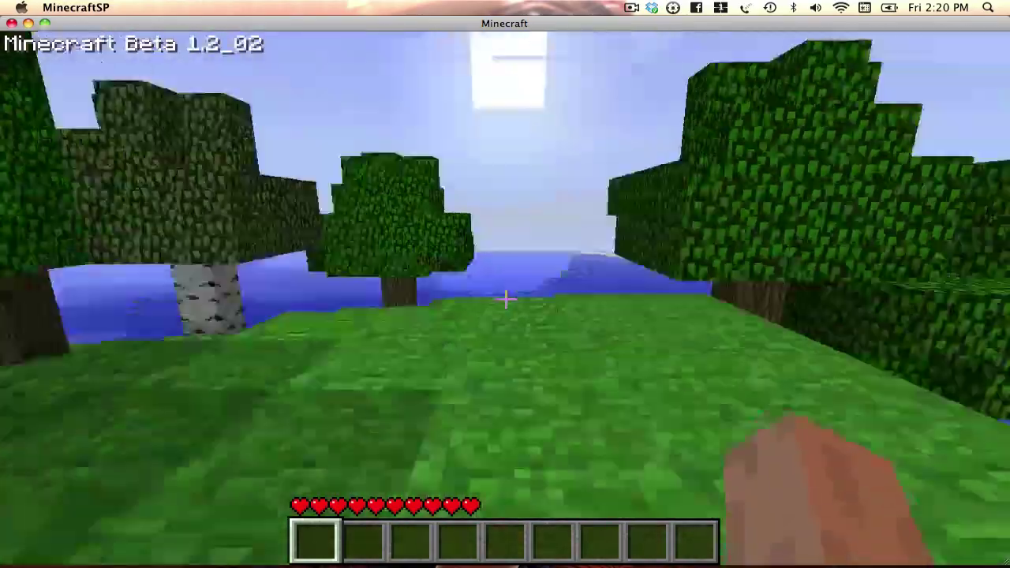
key("w")
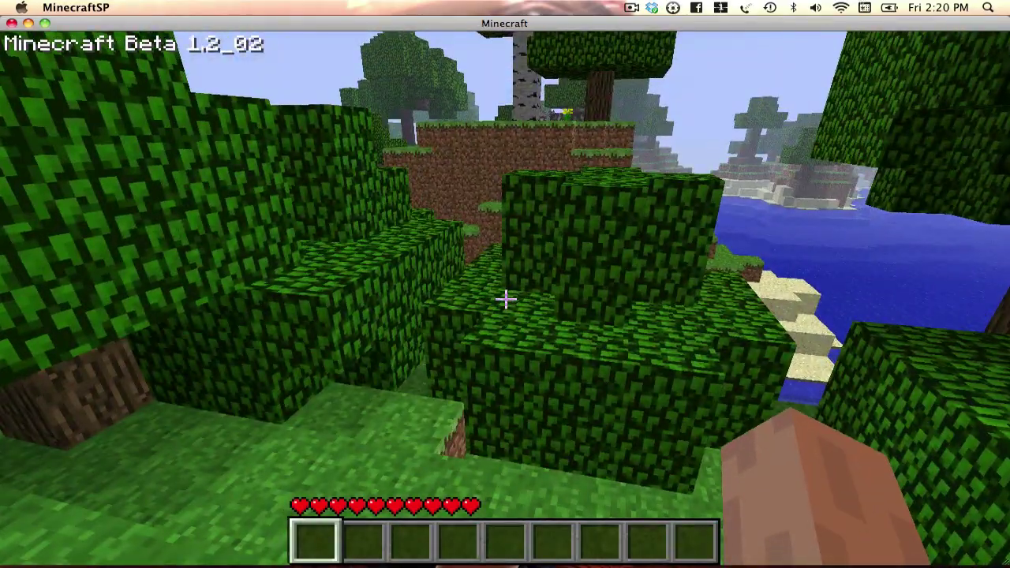
key("w")
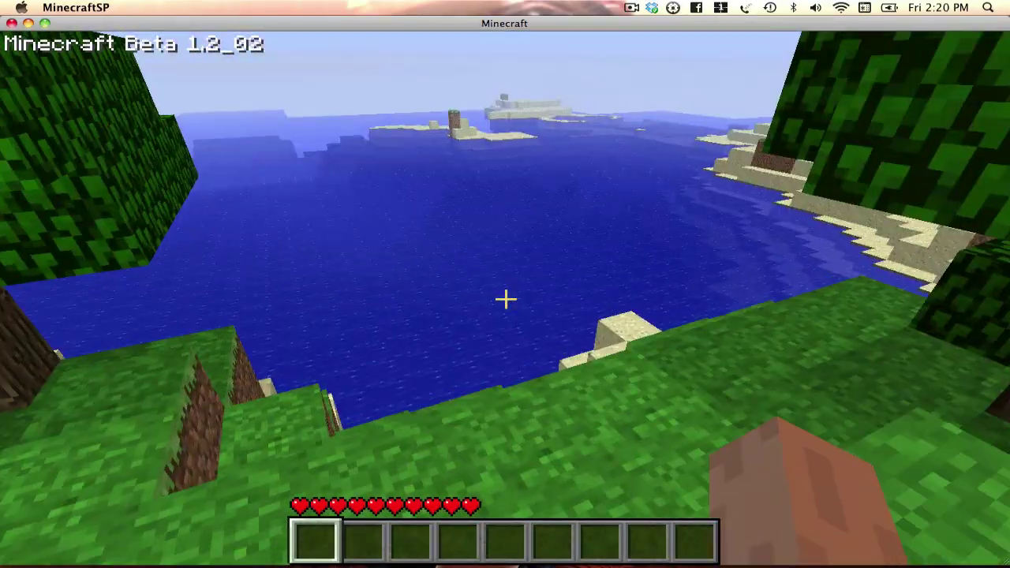
key("w")
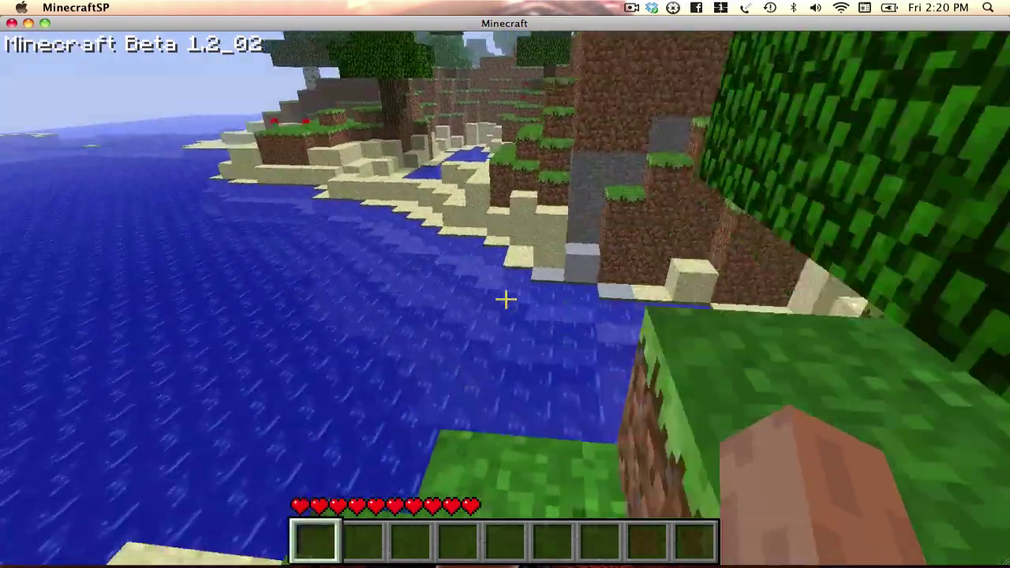
key("w")
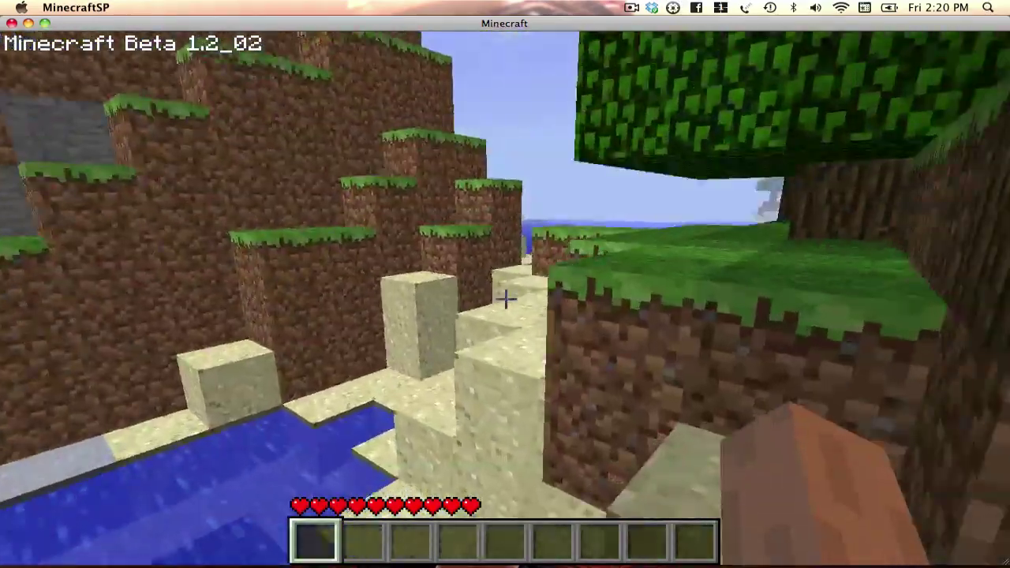
key("w")
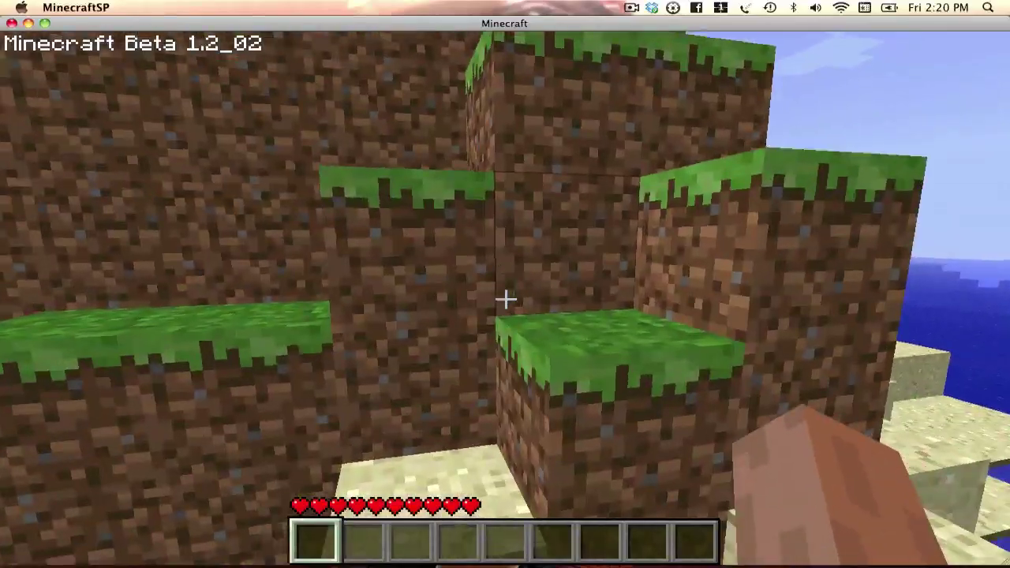
key("w")
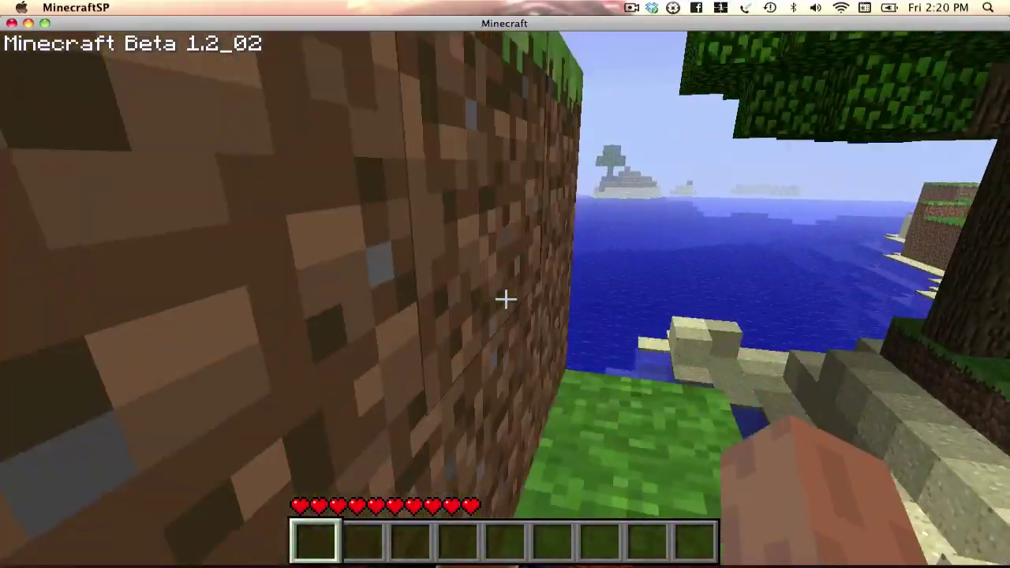